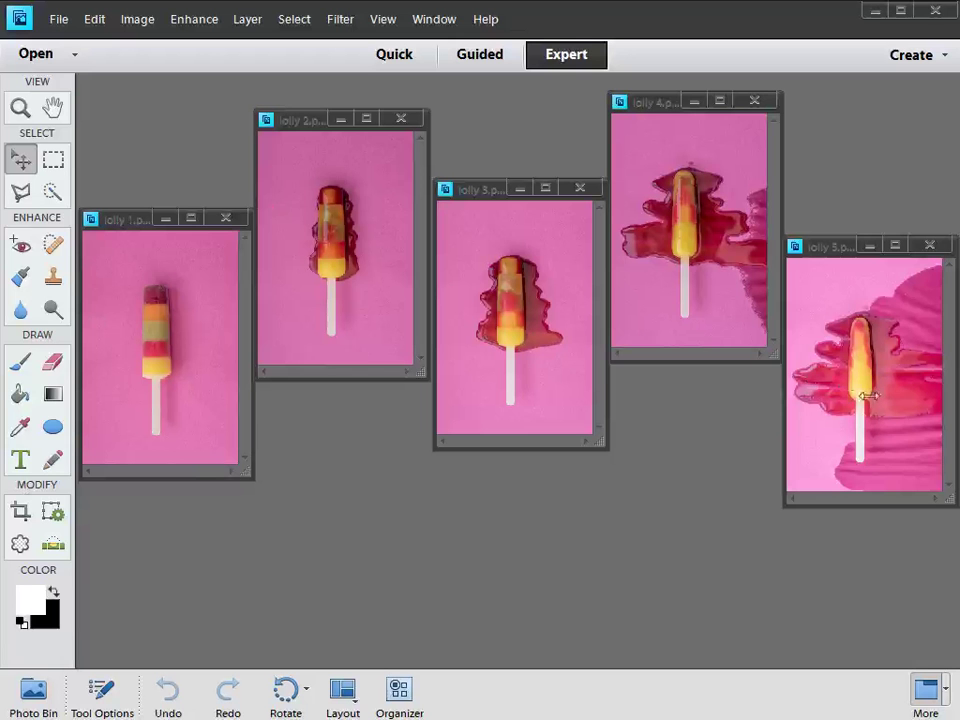
Move the finished montage aside, close lolly 2 and lolly 4, and fit lolly 3 to the screen.
{"action": "left_click_drag", "start_coordinate": [959, 180], "coordinate": [439, 178]}
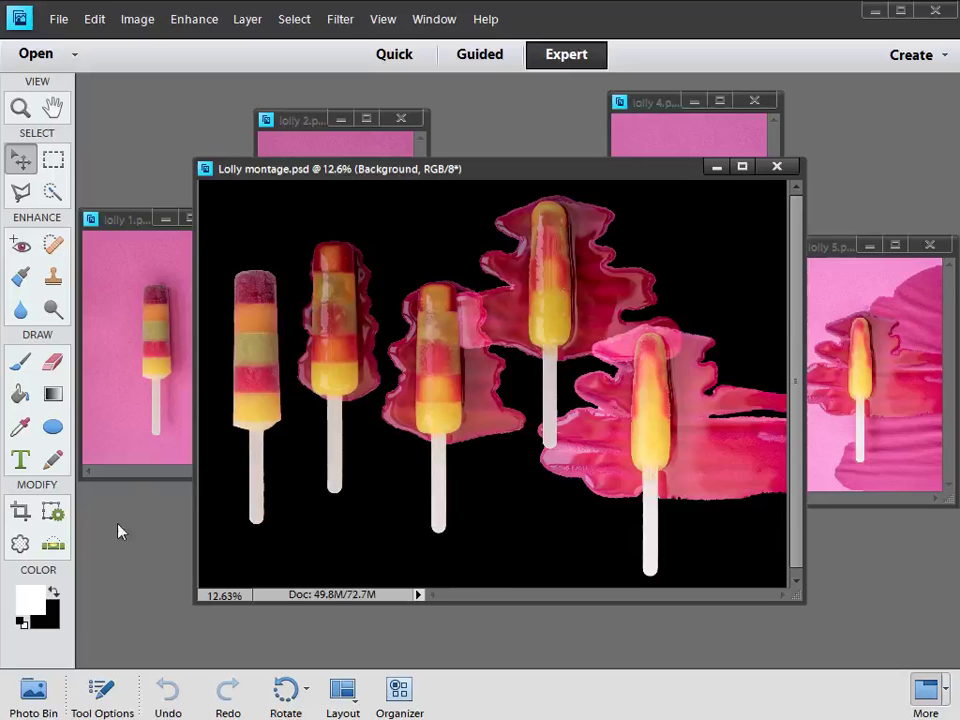
{"action": "left_click", "coordinate": [716, 166]}
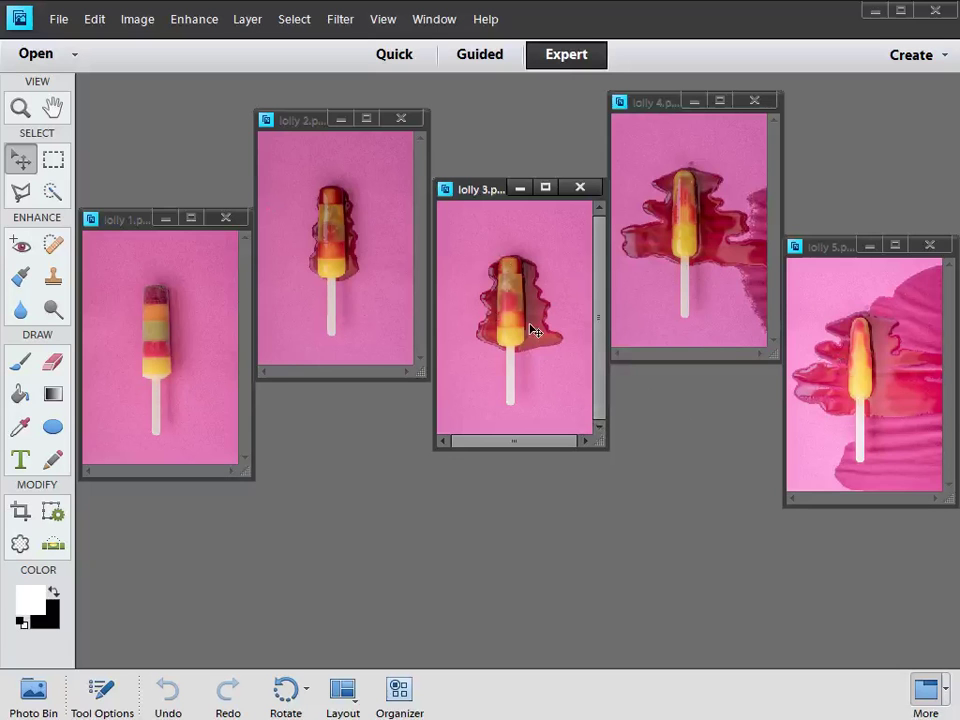
{"action": "left_click", "coordinate": [401, 118]}
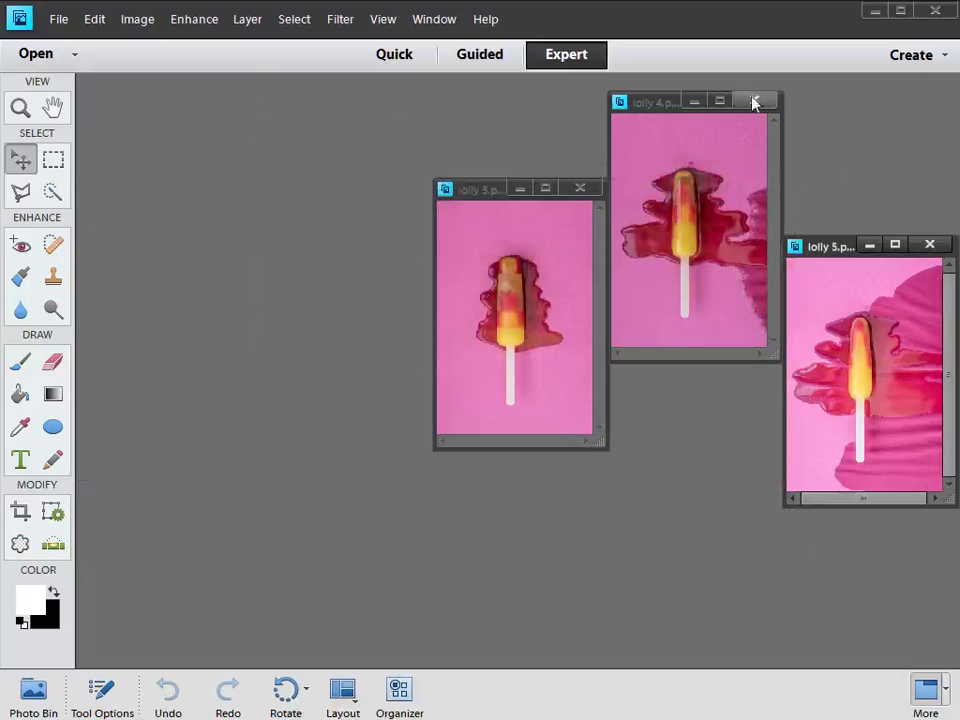
{"action": "left_click", "coordinate": [754, 103]}
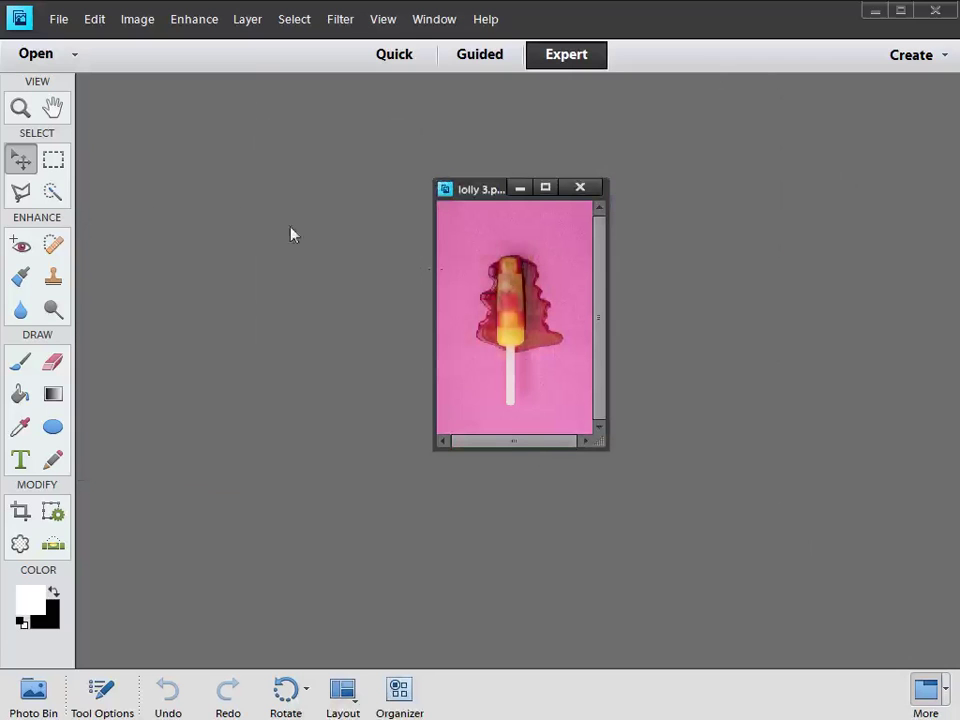
{"action": "double_click", "coordinate": [53, 107]}
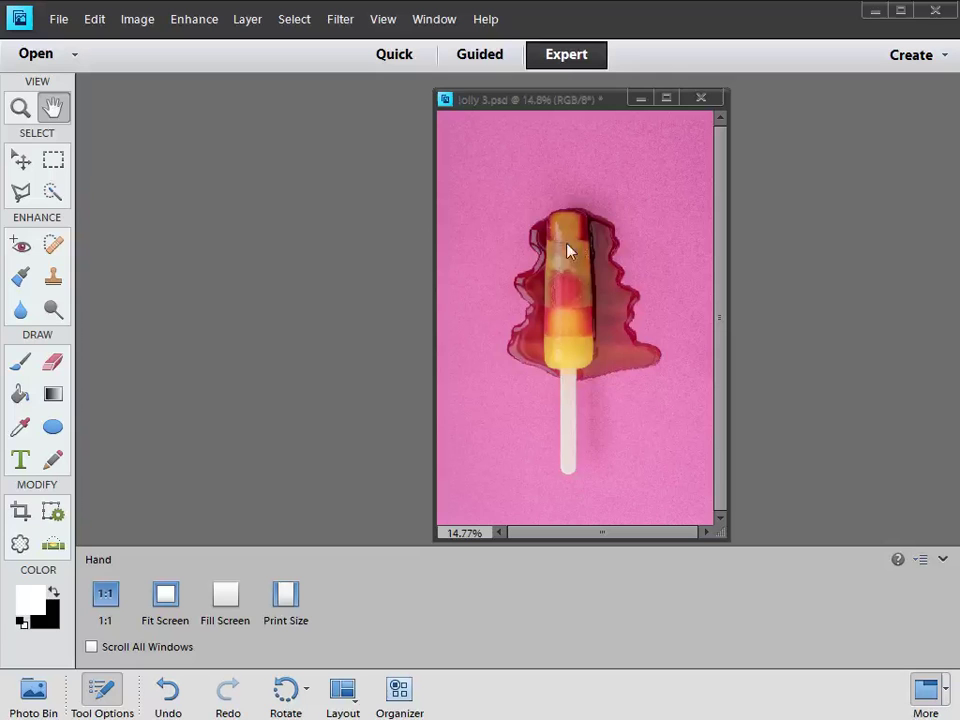
Choose the Quick Selection tool after previewing the Selection Brush and Magic Wand variants.
{"action": "left_click", "coordinate": [52, 193]}
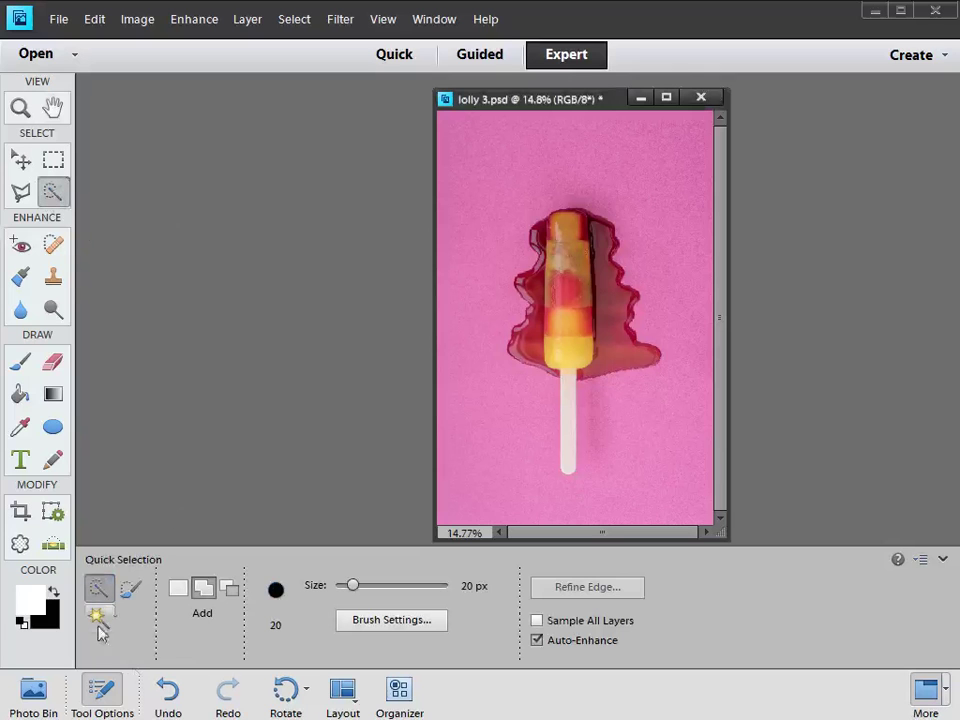
{"action": "left_click", "coordinate": [130, 589]}
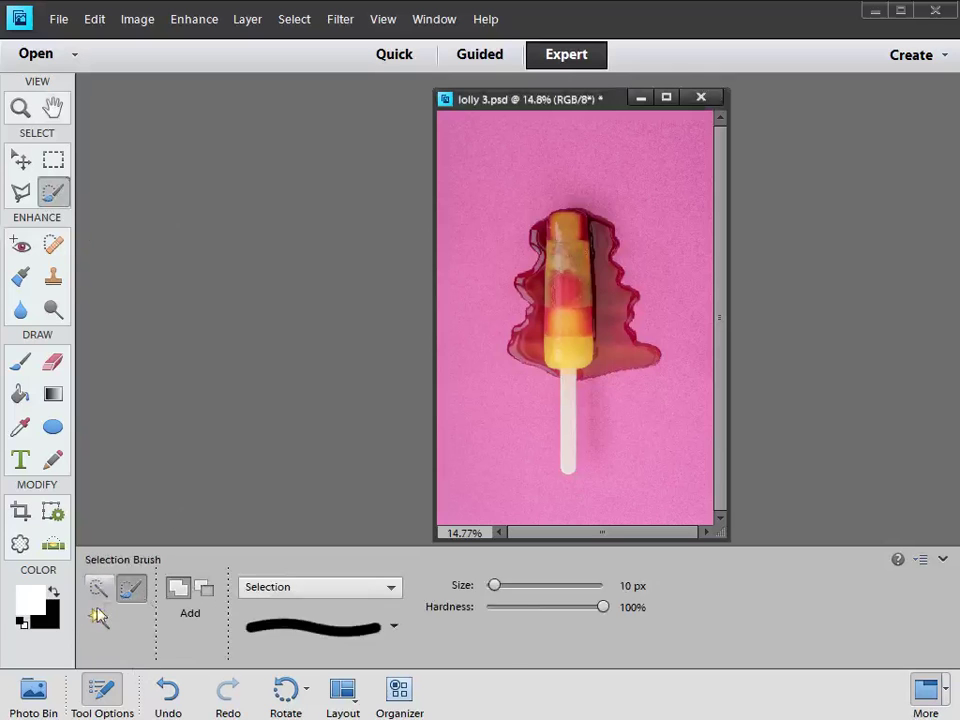
{"action": "left_click", "coordinate": [97, 615]}
{"action": "left_click", "coordinate": [105, 597]}
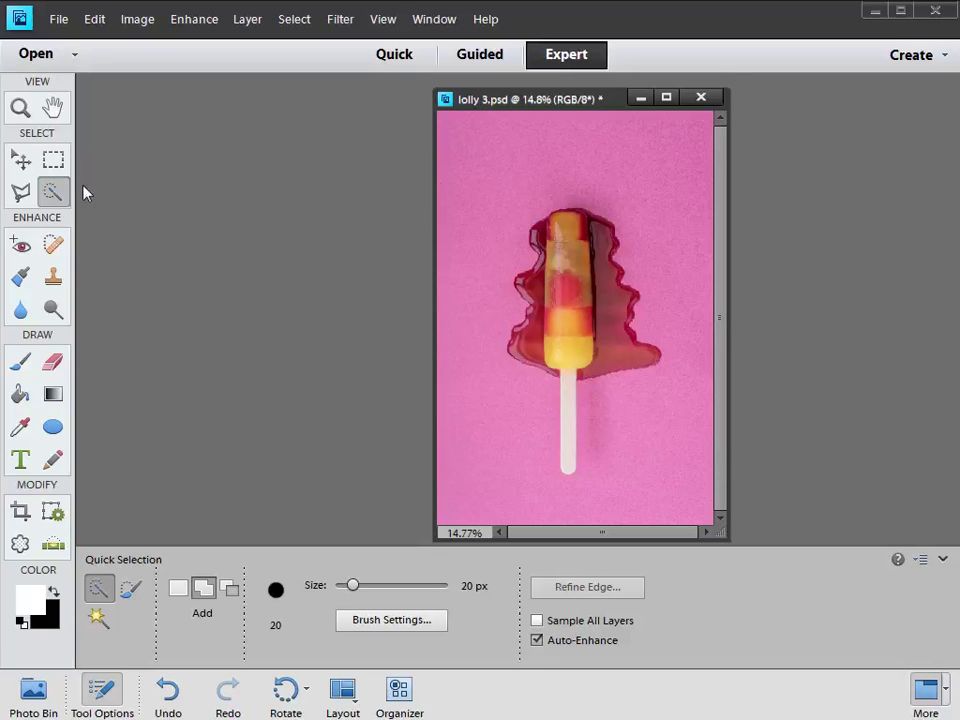
Zoom in on lolly 3, enlarge its window and make the Quick Selection brush bigger.
{"action": "left_click", "coordinate": [942, 559]}
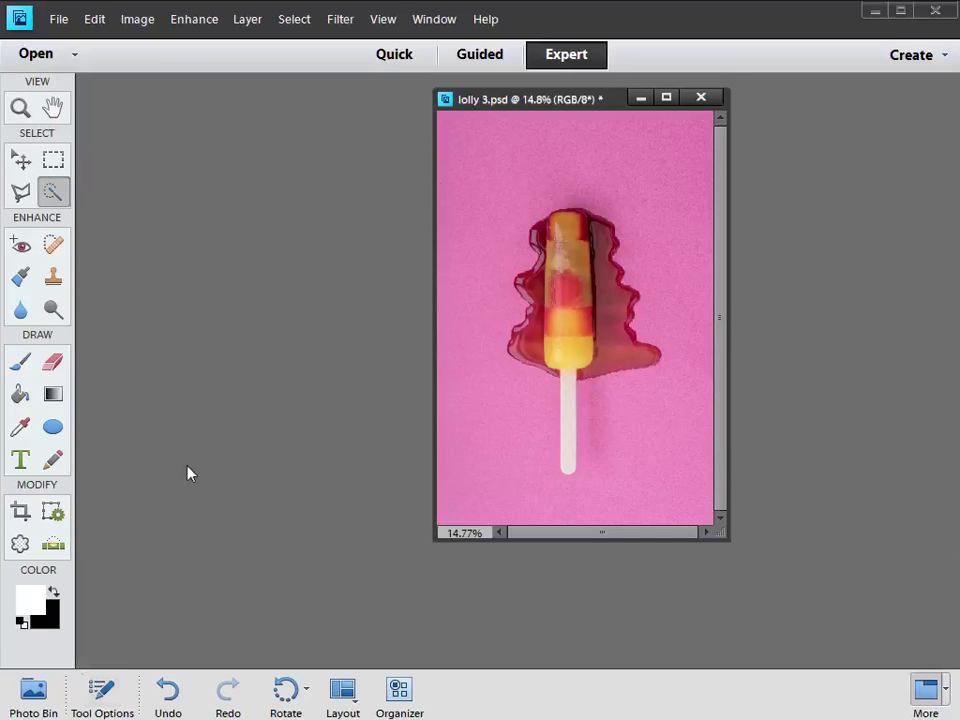
{"action": "key", "text": "ctrl+plus"}
{"action": "key", "text": "ctrl+plus"}
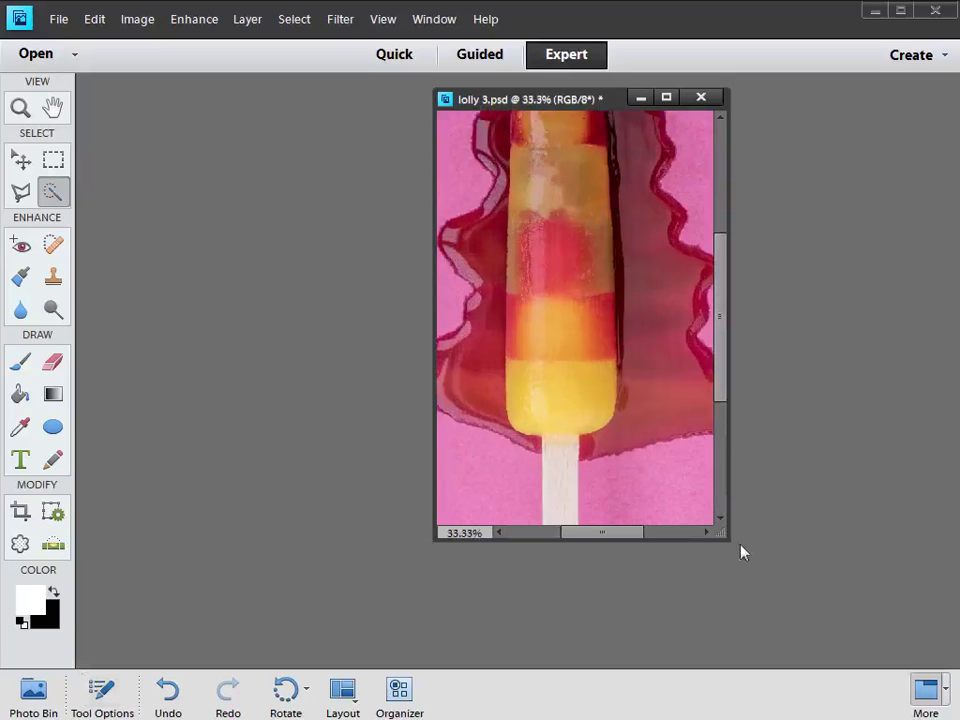
{"action": "left_click_drag", "start_coordinate": [724, 536], "coordinate": [947, 676]}
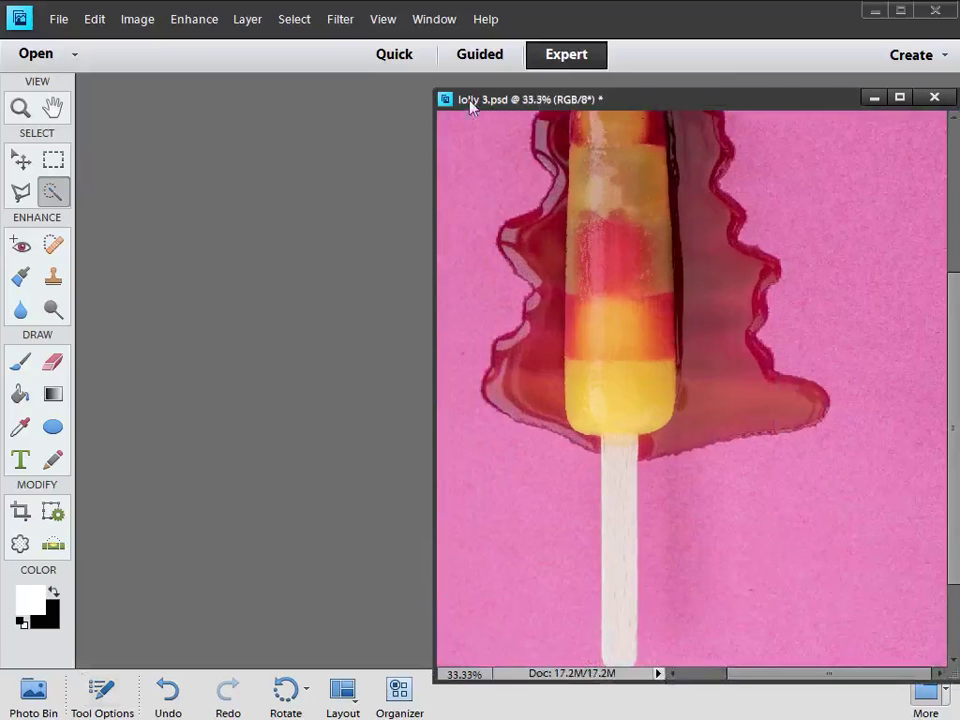
{"action": "left_click_drag", "start_coordinate": [472, 107], "coordinate": [245, 99]}
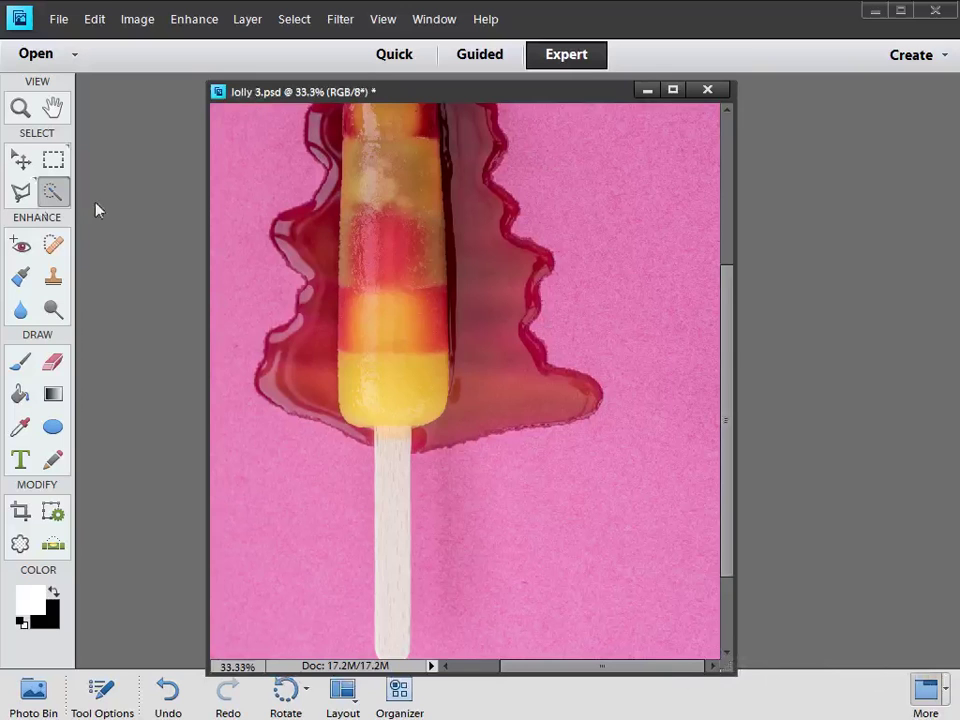
{"action": "left_click", "coordinate": [62, 200]}
{"action": "key", "text": "bracketright"}
{"action": "key", "text": "bracketright"}
{"action": "key", "text": "bracketright"}
Paint the stick and the right and left drips into the selection.
{"action": "mouse_move", "coordinate": [390, 491]}
{"action": "left_mouse_down"}
{"action": "mouse_move", "coordinate": [395, 632]}
{"action": "mouse_move", "coordinate": [394, 239]}
{"action": "mouse_move", "coordinate": [409, 265]}
{"action": "mouse_move", "coordinate": [407, 303]}
{"action": "mouse_move", "coordinate": [377, 339]}
{"action": "left_mouse_up"}
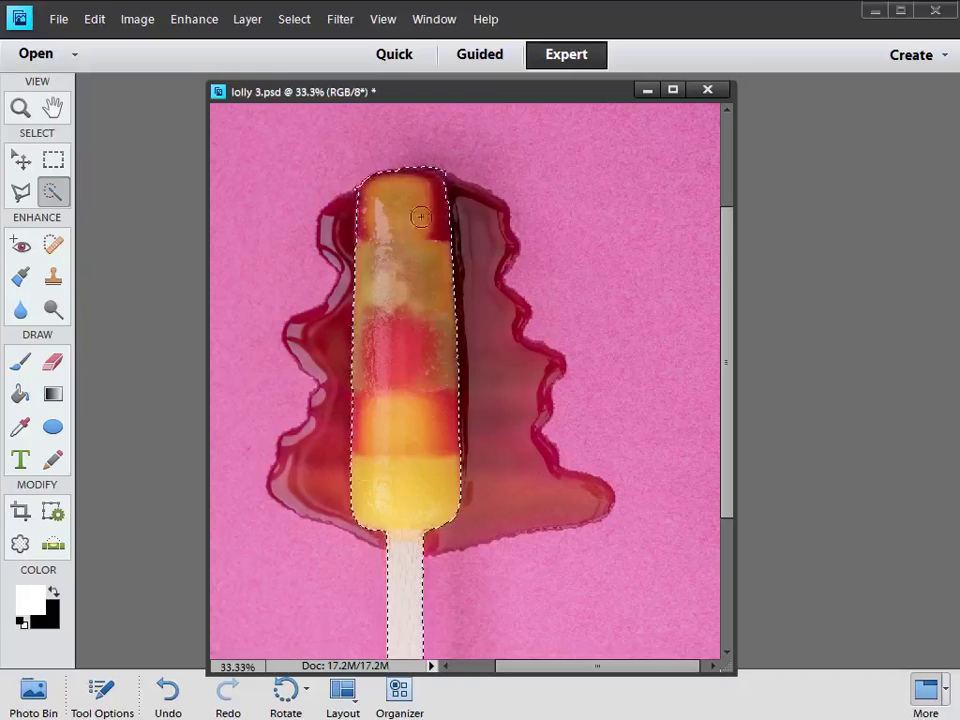
{"action": "left_click", "coordinate": [477, 228]}
{"action": "left_click_drag", "start_coordinate": [477, 228], "coordinate": [440, 378]}
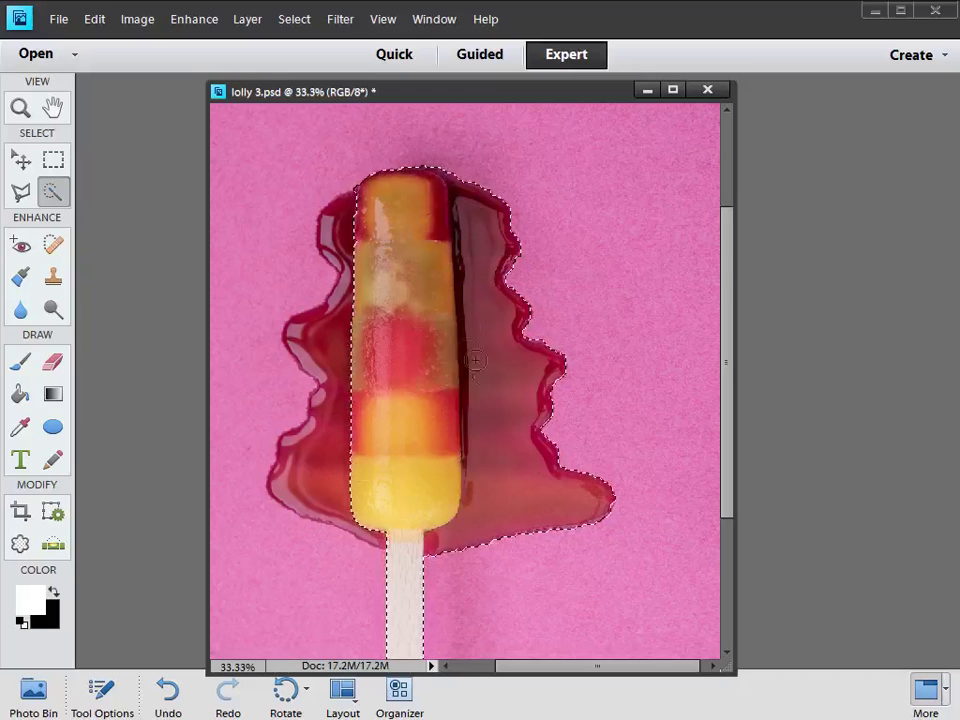
{"action": "mouse_move", "coordinate": [410, 493]}
{"action": "left_mouse_down"}
{"action": "mouse_move", "coordinate": [364, 501]}
{"action": "mouse_move", "coordinate": [290, 330]}
{"action": "mouse_move", "coordinate": [300, 262]}
{"action": "mouse_move", "coordinate": [368, 254]}
{"action": "left_mouse_up"}
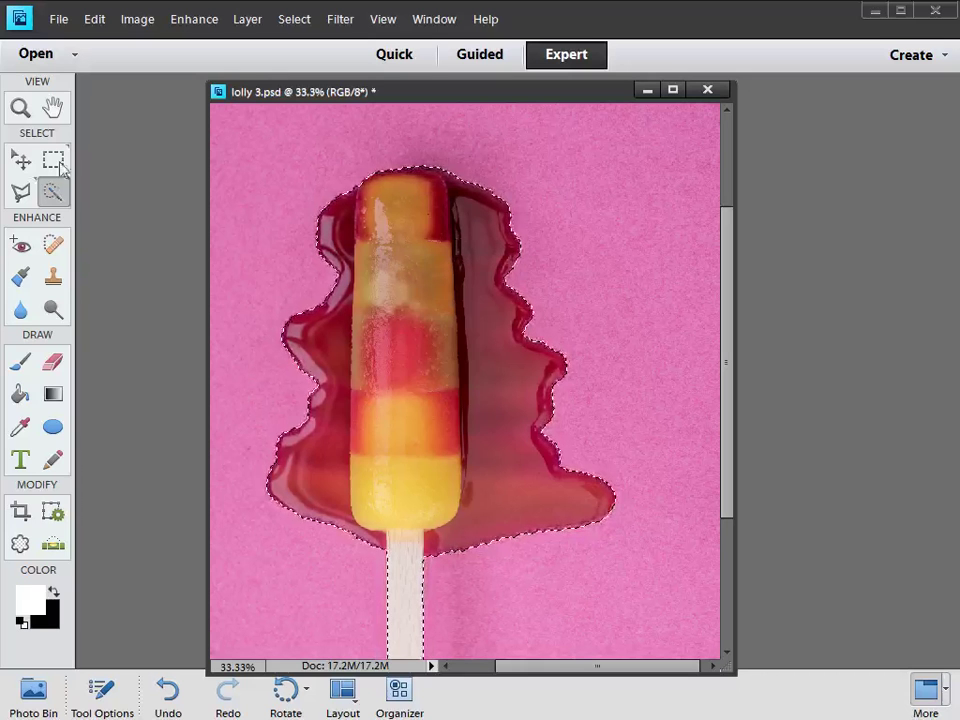
Zoom to 100% on the lolly's top edge and widen the document window.
{"action": "left_click", "coordinate": [20, 107]}
{"action": "left_click_drag", "start_coordinate": [322, 147], "coordinate": [488, 255]}
{"action": "left_click", "coordinate": [528, 277]}
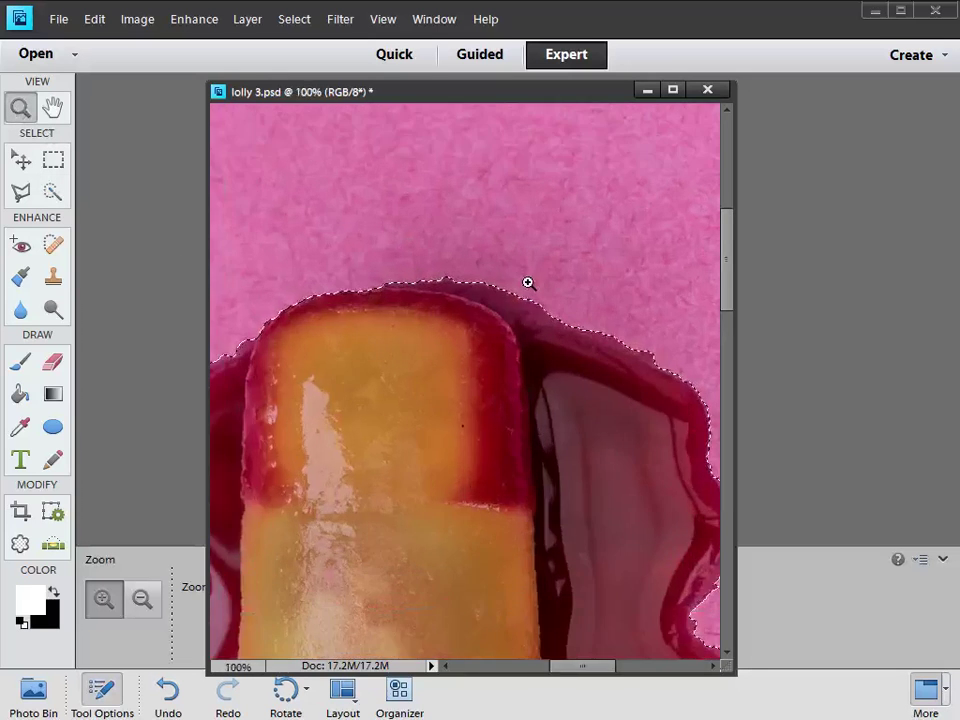
{"action": "left_click_drag", "start_coordinate": [716, 656], "coordinate": [849, 650]}
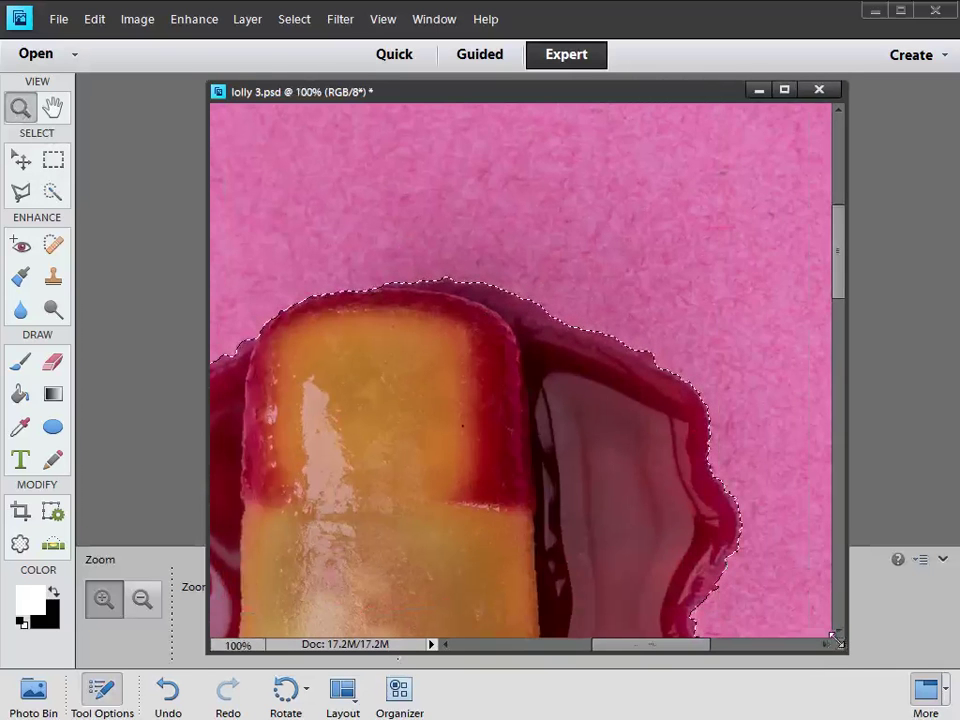
{"action": "left_click_drag", "start_coordinate": [572, 474], "coordinate": [548, 250]}
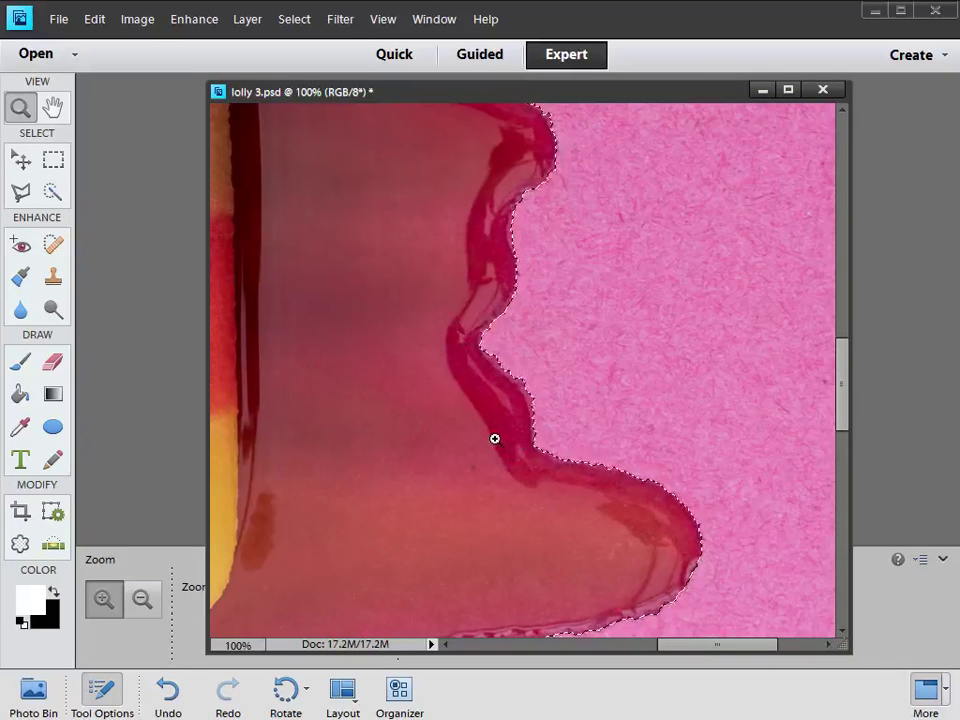
Refine the selection with the freehand Lasso along the wavy puddle edge and stick join.
{"action": "left_click", "coordinate": [21, 193]}
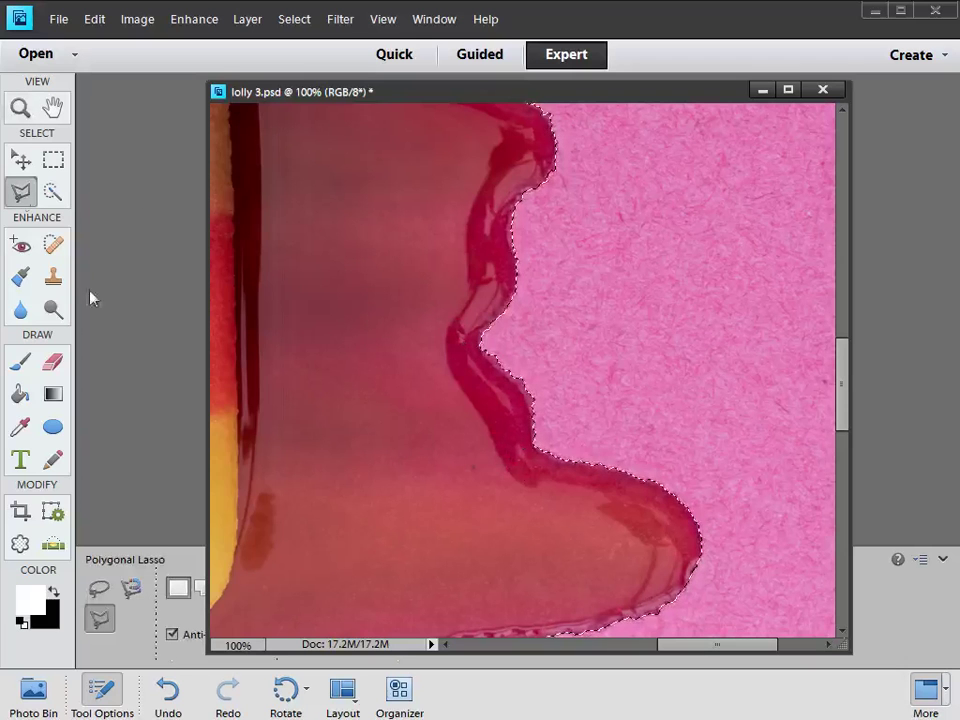
{"action": "left_click", "coordinate": [97, 589]}
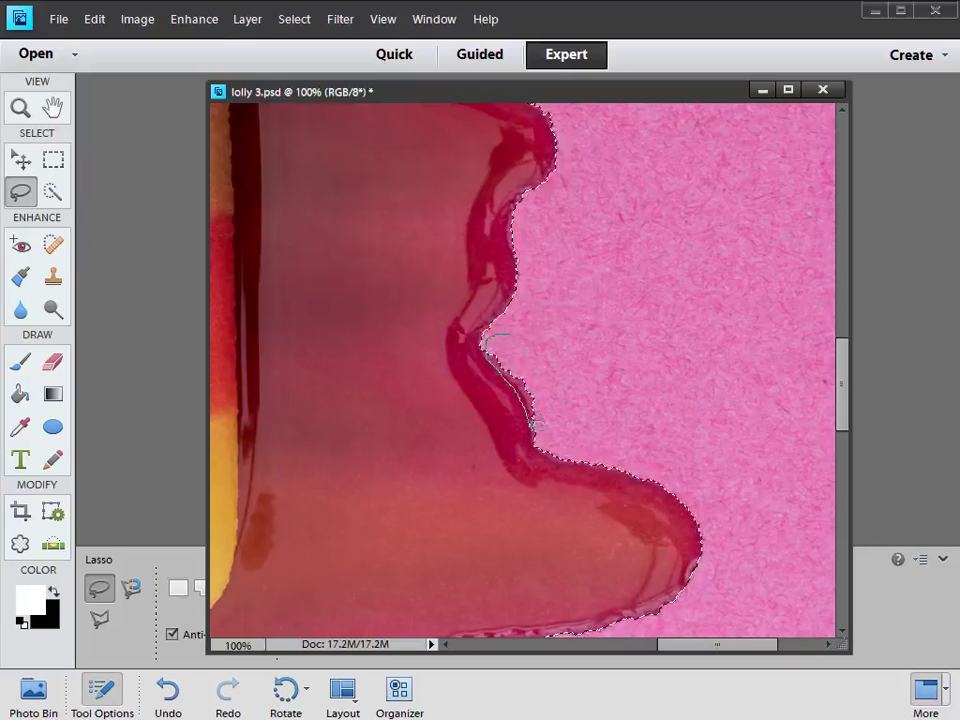
{"action": "left_click_drag", "start_coordinate": [563, 382], "coordinate": [558, 348]}
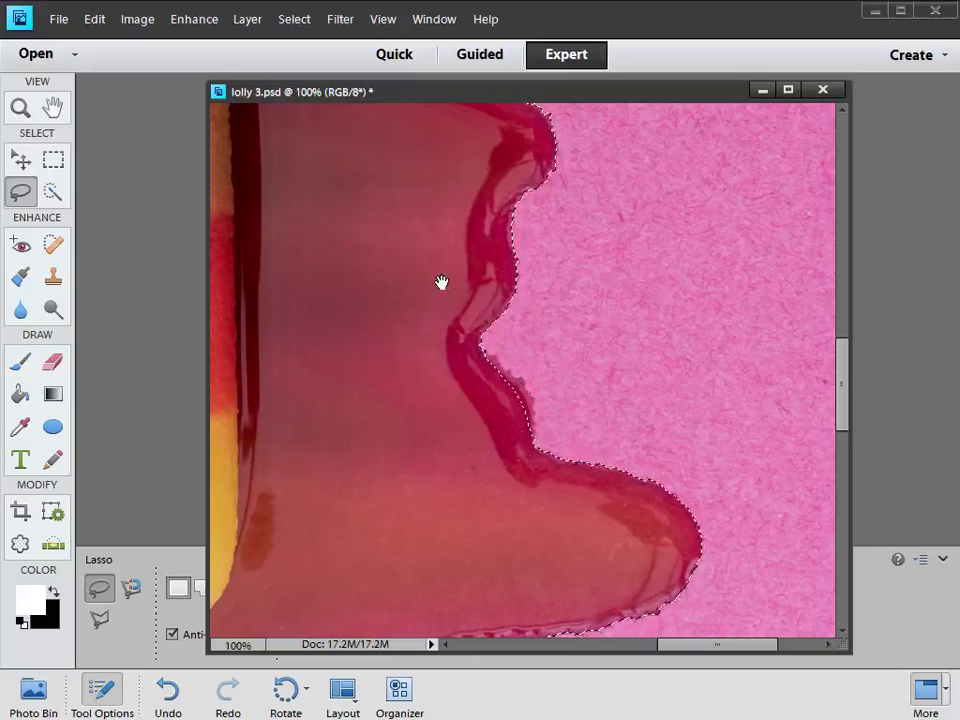
{"action": "mouse_move", "coordinate": [439, 272]}
{"action": "left_mouse_down"}
{"action": "mouse_move", "coordinate": [444, 394]}
{"action": "mouse_move", "coordinate": [484, 420]}
{"action": "mouse_move", "coordinate": [477, 403]}
{"action": "mouse_move", "coordinate": [619, 356]}
{"action": "left_mouse_up"}
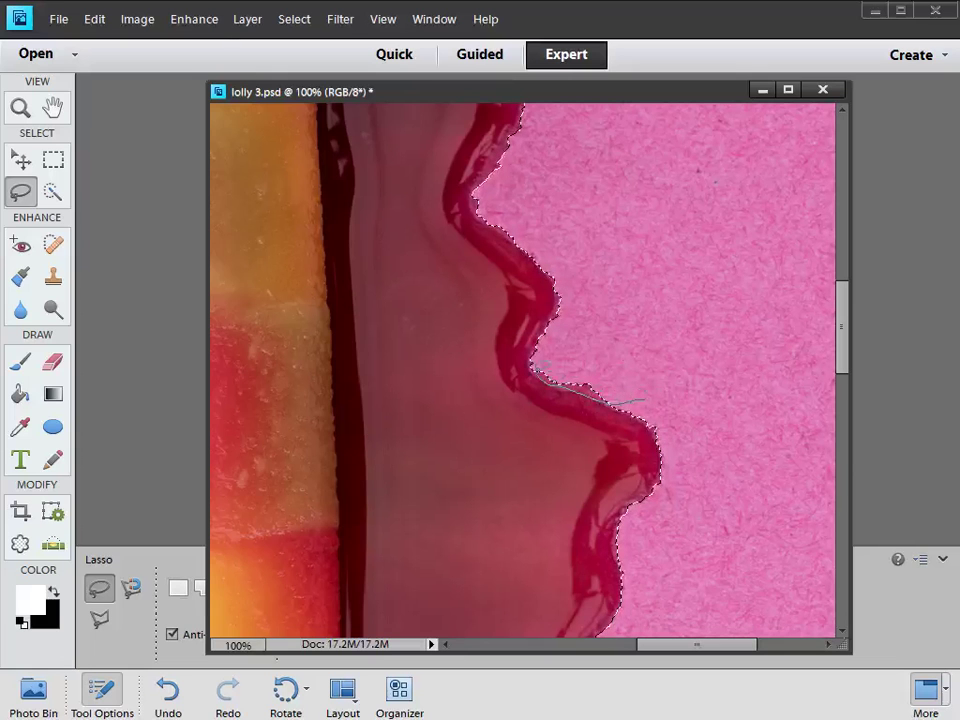
{"action": "left_click_drag", "start_coordinate": [589, 343], "coordinate": [630, 349]}
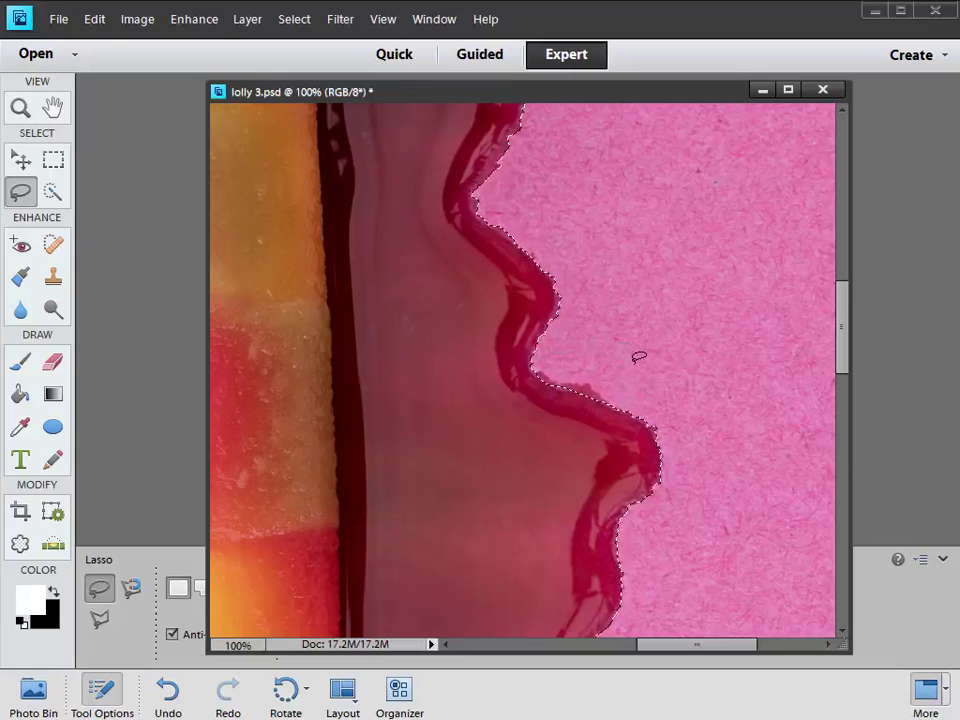
{"action": "mouse_move", "coordinate": [461, 471]}
{"action": "left_mouse_down"}
{"action": "mouse_move", "coordinate": [454, 360]}
{"action": "mouse_move", "coordinate": [423, 286]}
{"action": "mouse_move", "coordinate": [600, 255]}
{"action": "mouse_move", "coordinate": [557, 259]}
{"action": "mouse_move", "coordinate": [482, 223]}
{"action": "mouse_move", "coordinate": [437, 233]}
{"action": "mouse_move", "coordinate": [431, 276]}
{"action": "left_mouse_up"}
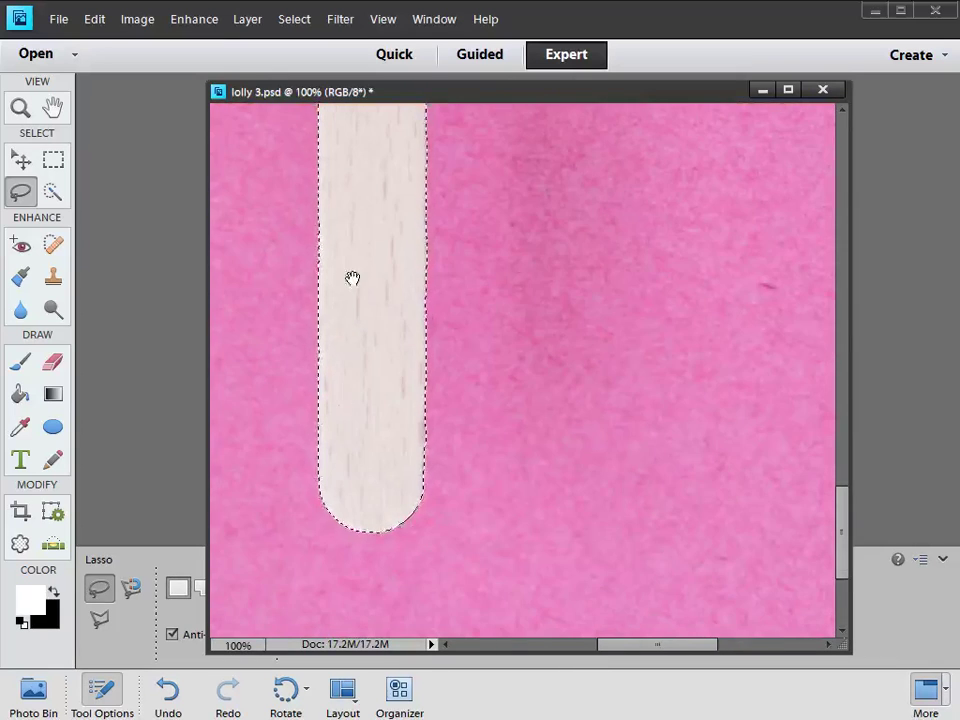
{"action": "left_click_drag", "start_coordinate": [354, 279], "coordinate": [525, 336]}
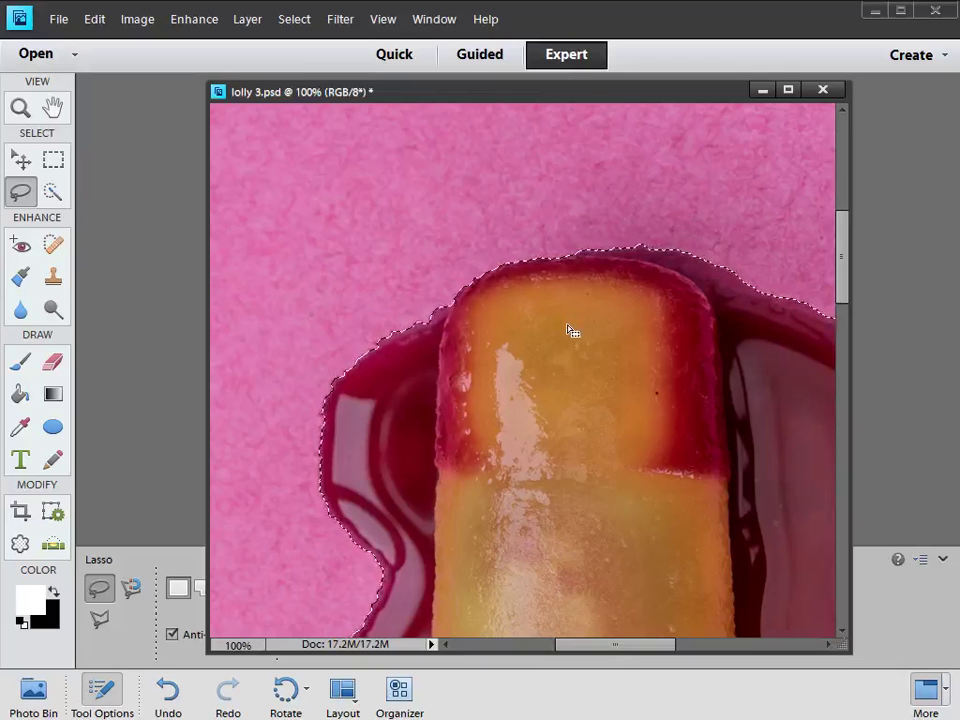
Fit the whole photo on screen and show the Layers panel.
{"action": "double_click", "coordinate": [52, 110]}
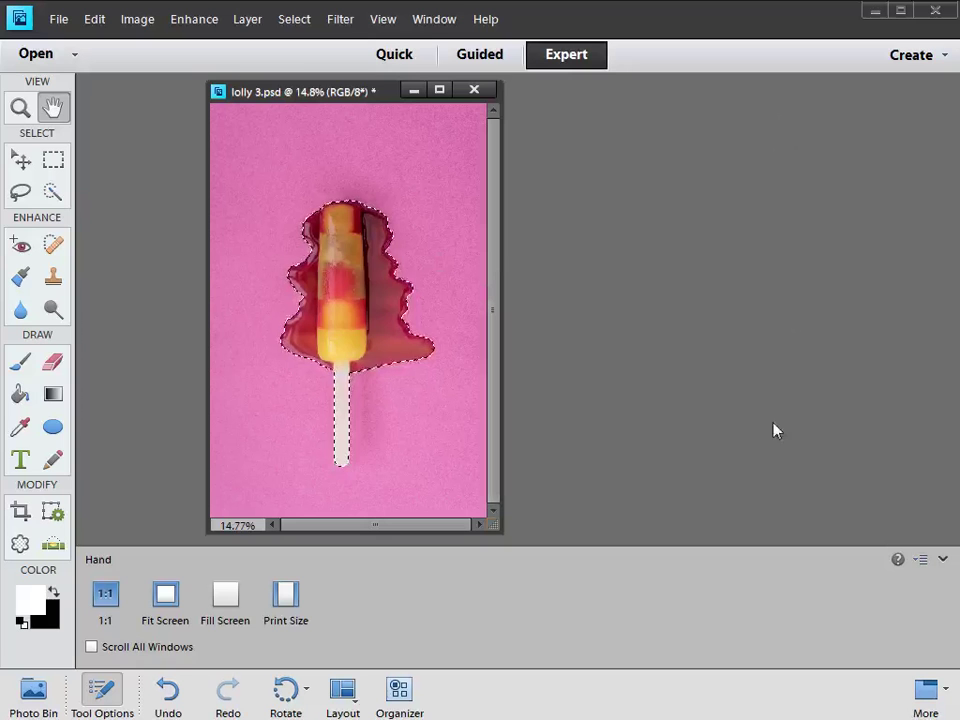
{"action": "left_click", "coordinate": [434, 21]}
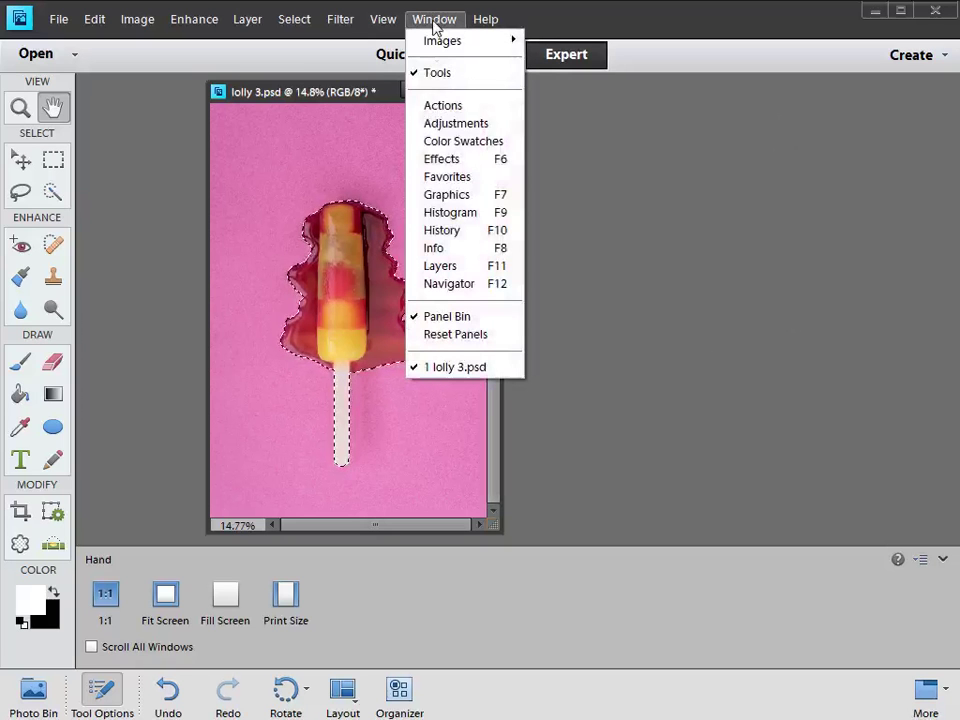
{"action": "left_click", "coordinate": [445, 266]}
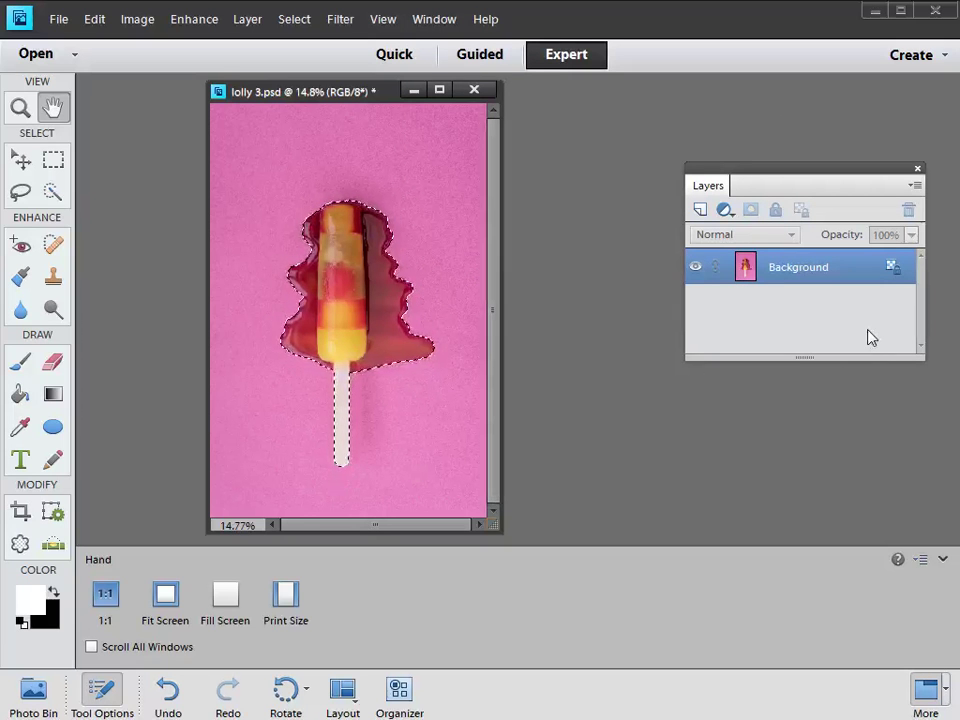
Copy the selected lolly to Layer 1 and hide the pink Background layer.
{"action": "key", "text": "ctrl+j"}
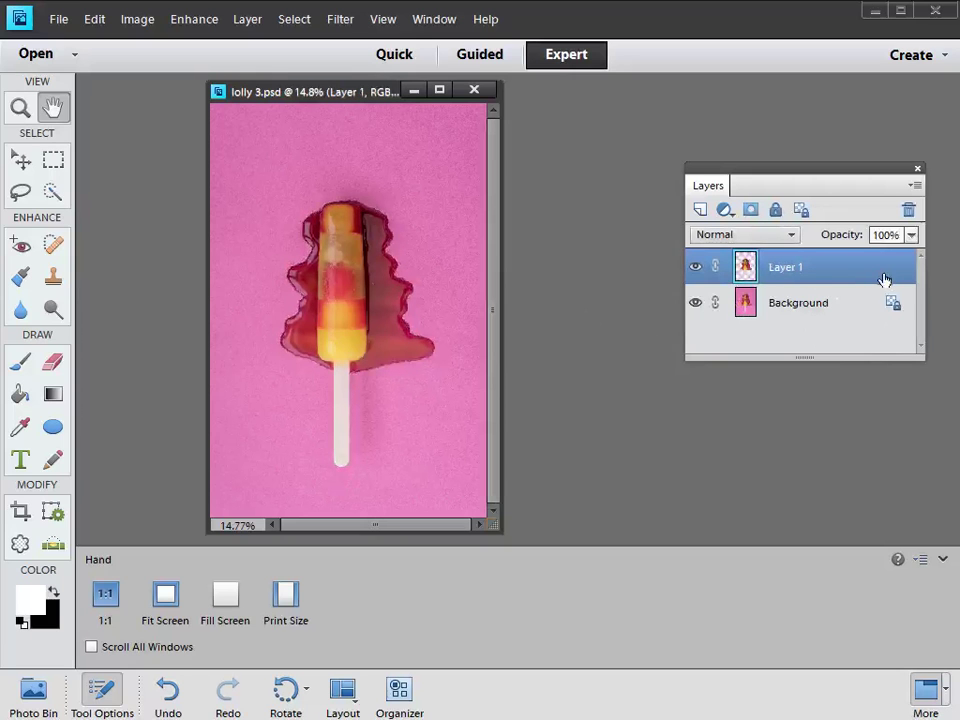
{"action": "left_click", "coordinate": [695, 302]}
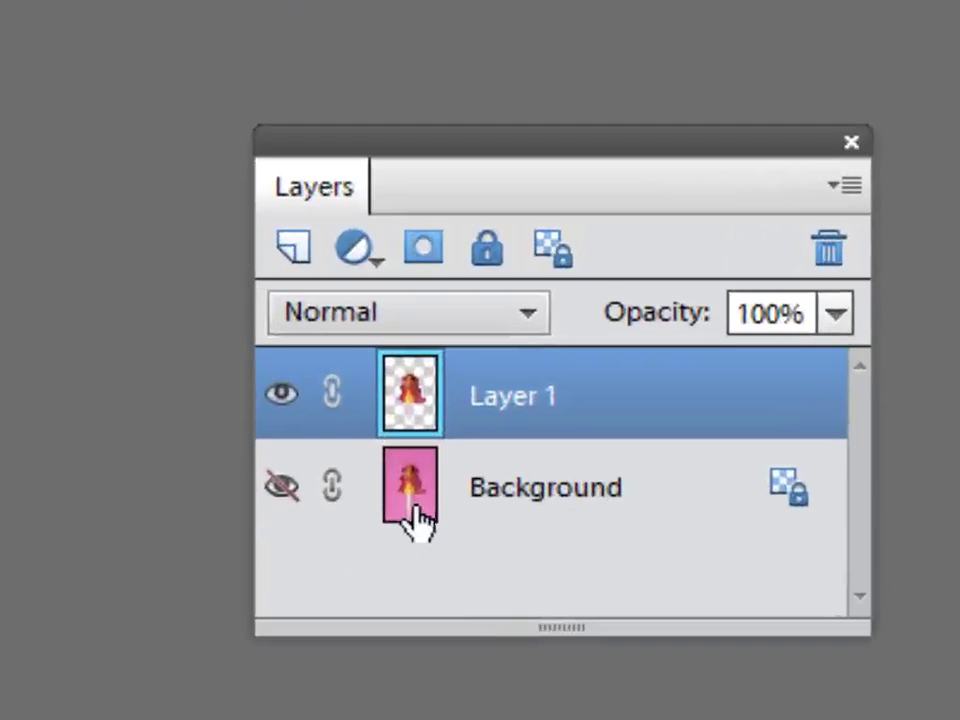
{"action": "left_click", "coordinate": [418, 512]}
{"action": "left_click_drag", "start_coordinate": [435, 484], "coordinate": [826, 249]}
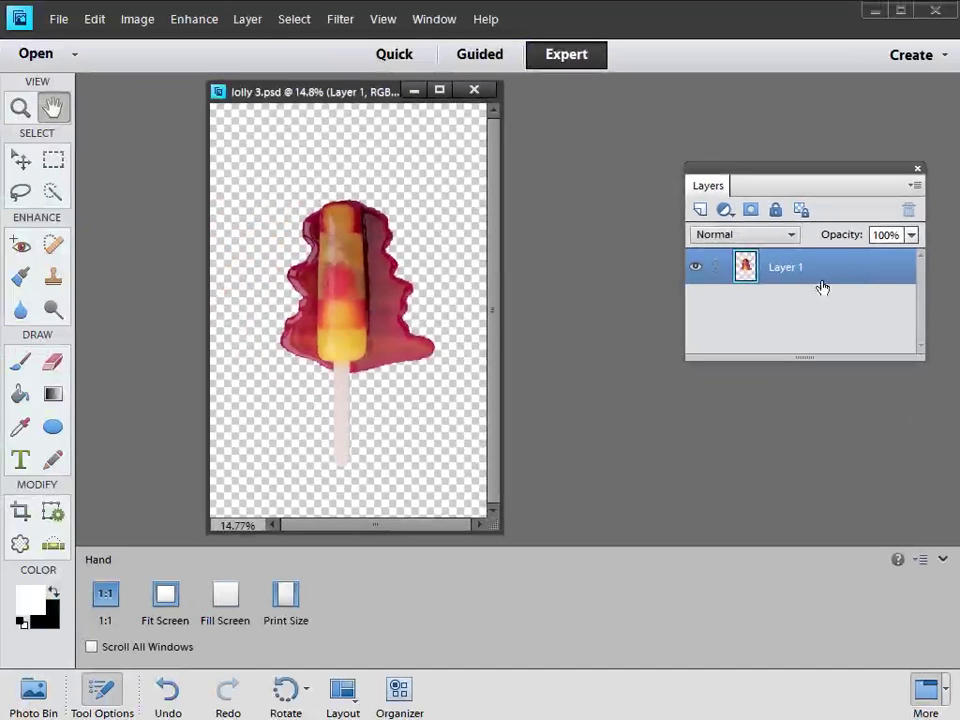
Save the cut-out as lolly 3, replacing the existing file.
{"action": "left_click", "coordinate": [58, 24]}
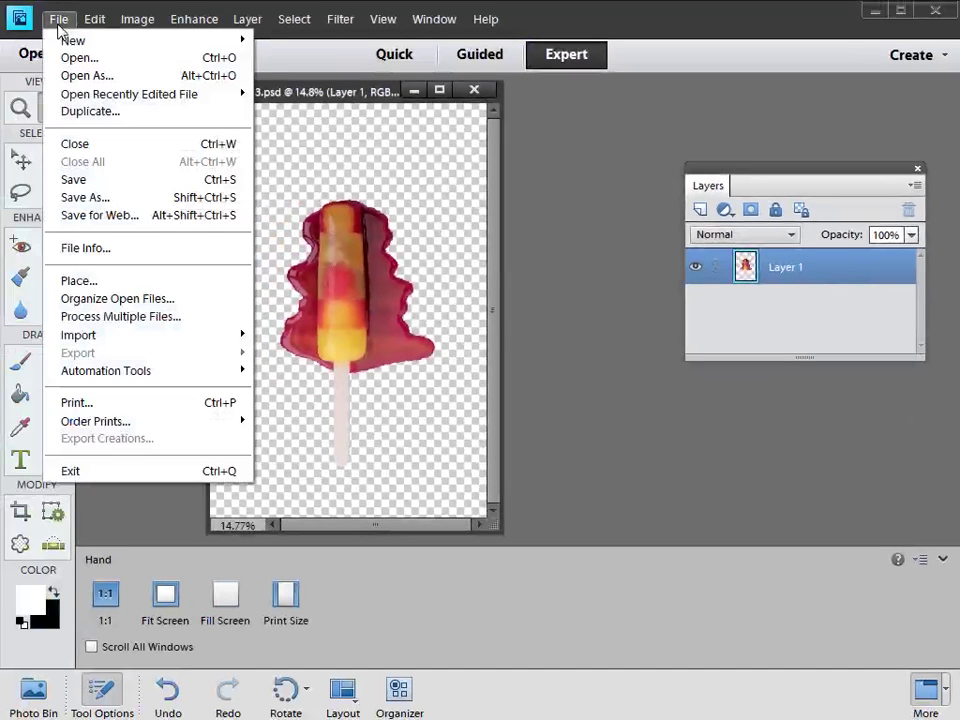
{"action": "left_click", "coordinate": [94, 197]}
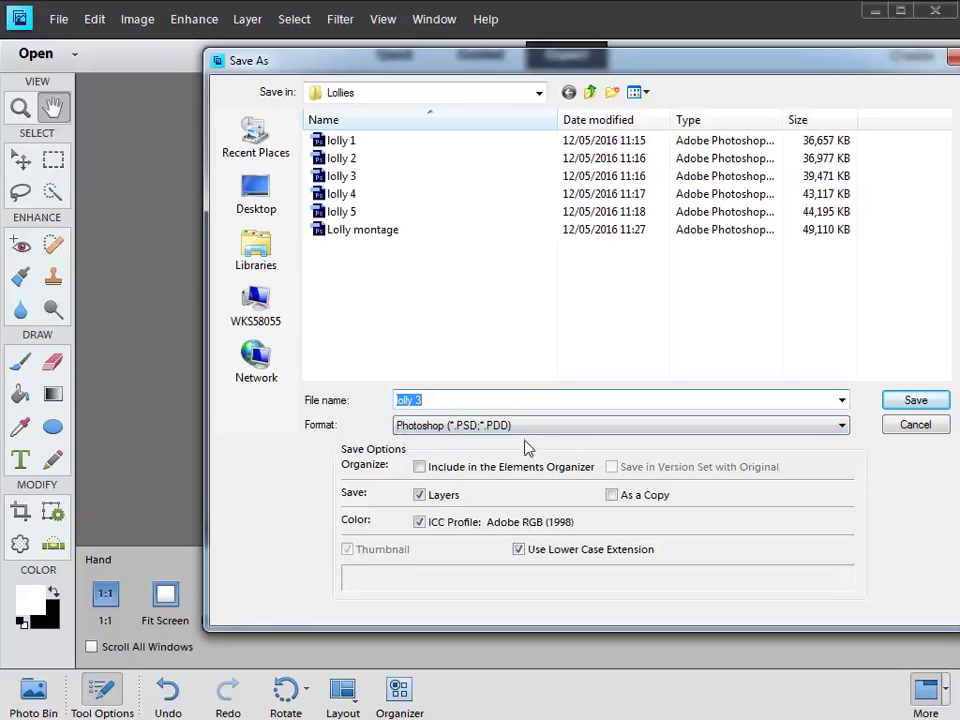
{"action": "left_click", "coordinate": [893, 402]}
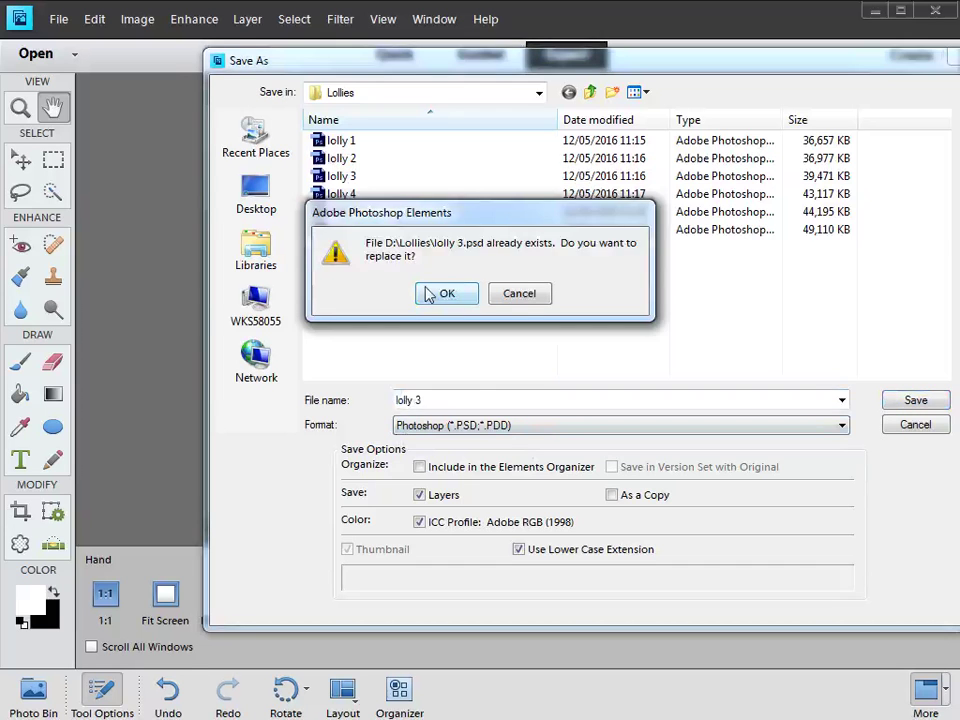
{"action": "left_click", "coordinate": [430, 293]}
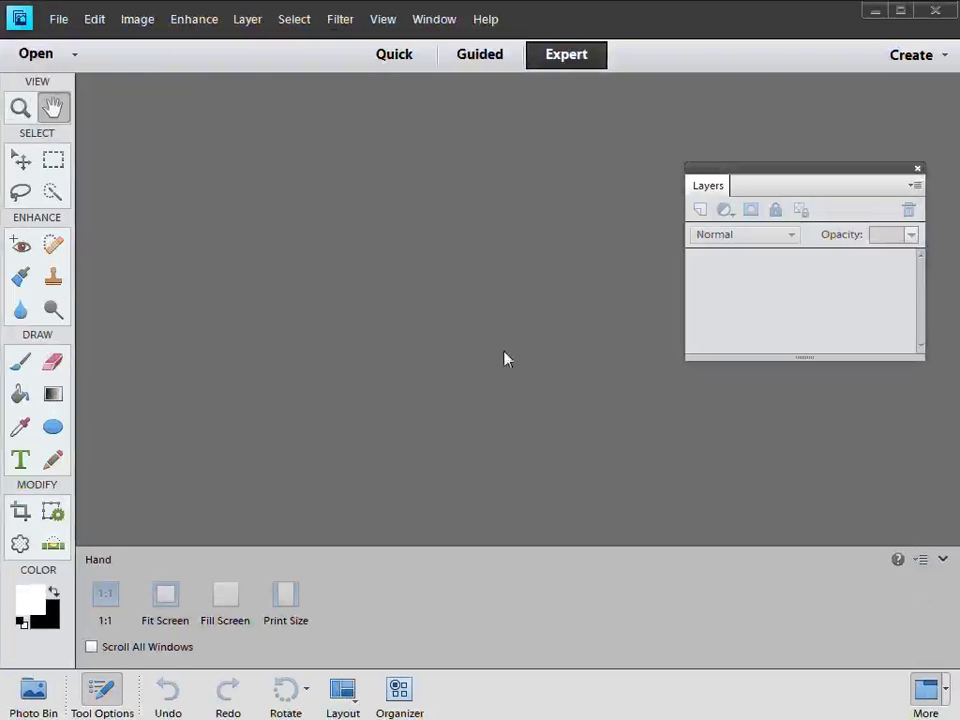
Create a blank International Paper A3 document with white background contents.
{"action": "left_click", "coordinate": [59, 19]}
{"action": "mouse_move", "coordinate": [68, 41]}
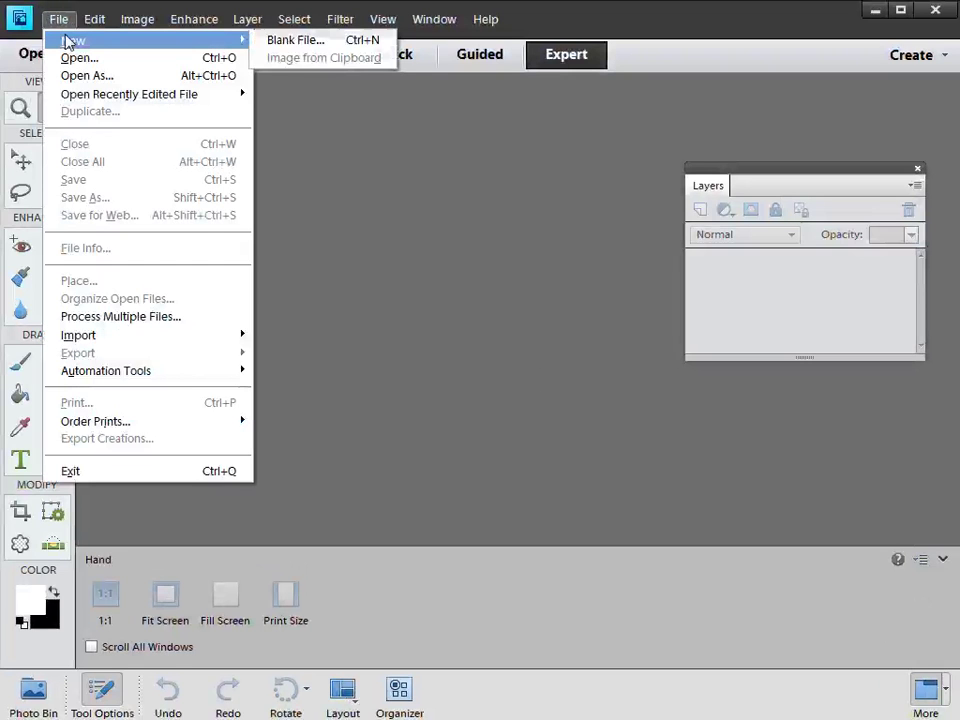
{"action": "left_click", "coordinate": [288, 41]}
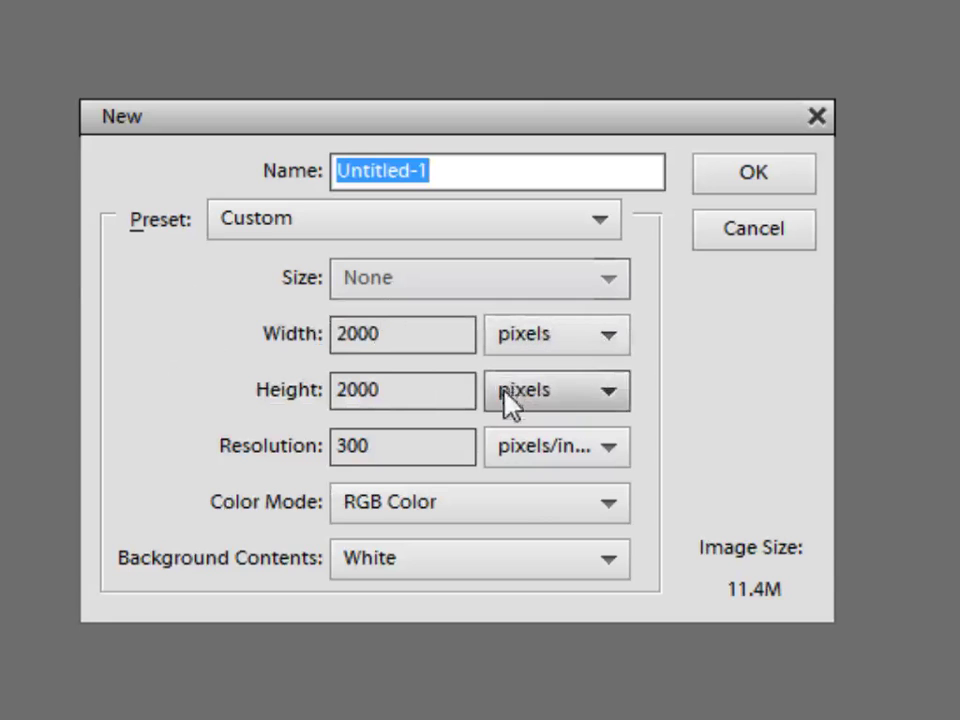
{"action": "left_click", "coordinate": [325, 224]}
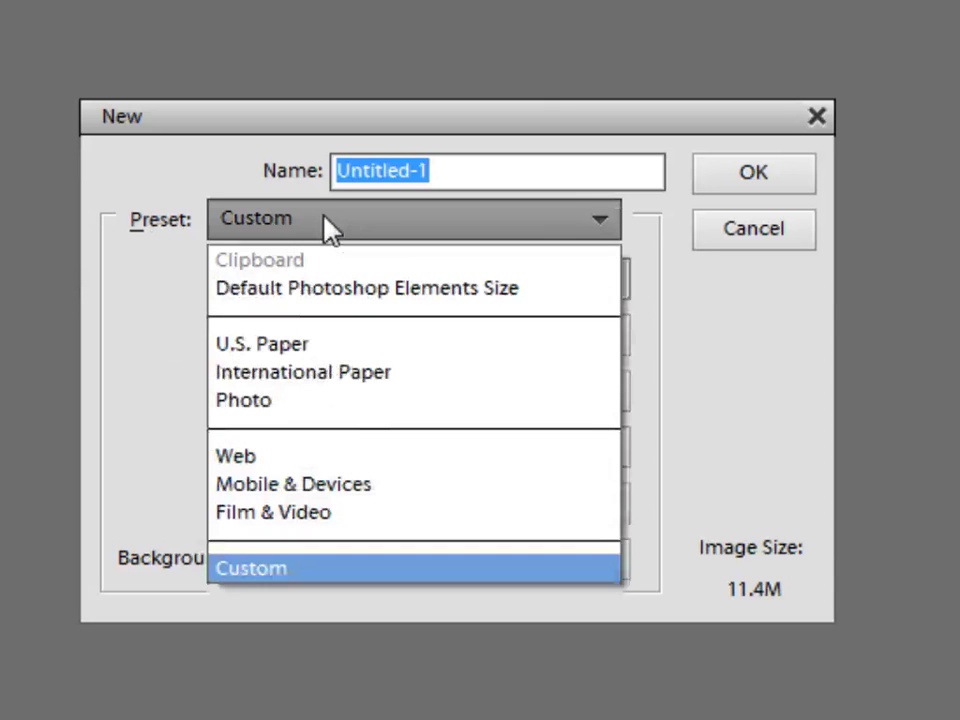
{"action": "left_click", "coordinate": [317, 378]}
{"action": "left_click", "coordinate": [380, 292]}
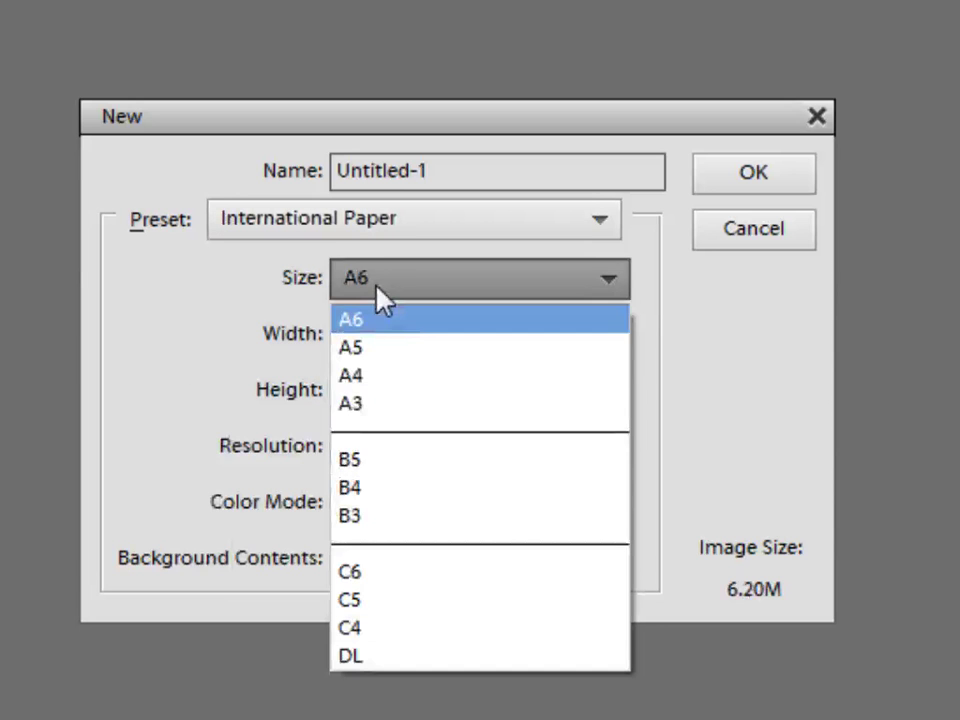
{"action": "left_click", "coordinate": [377, 403]}
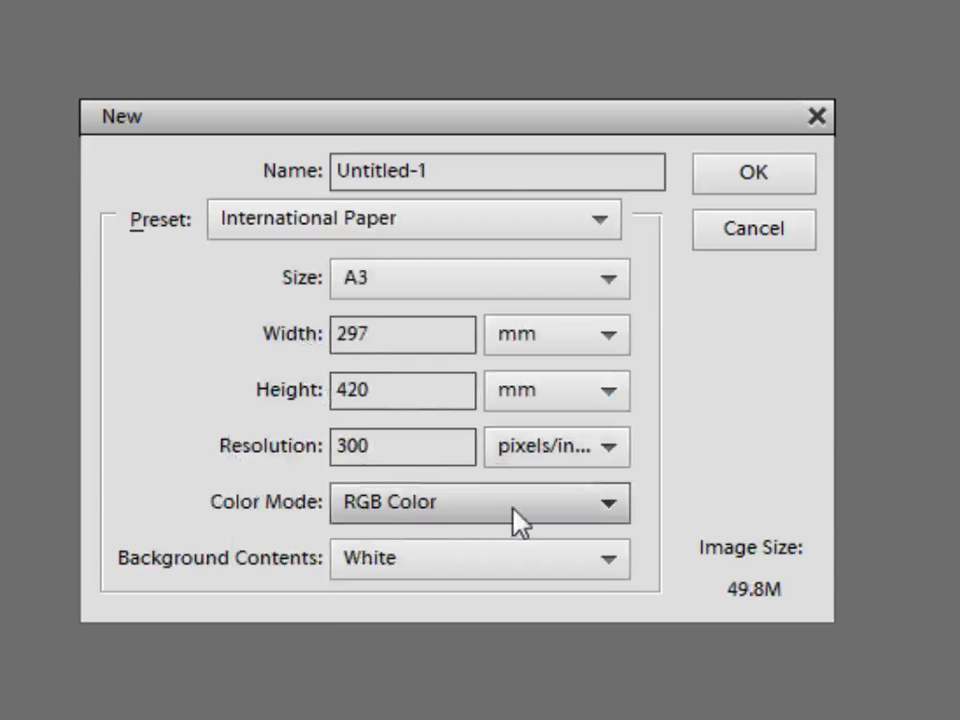
{"action": "left_click", "coordinate": [437, 566]}
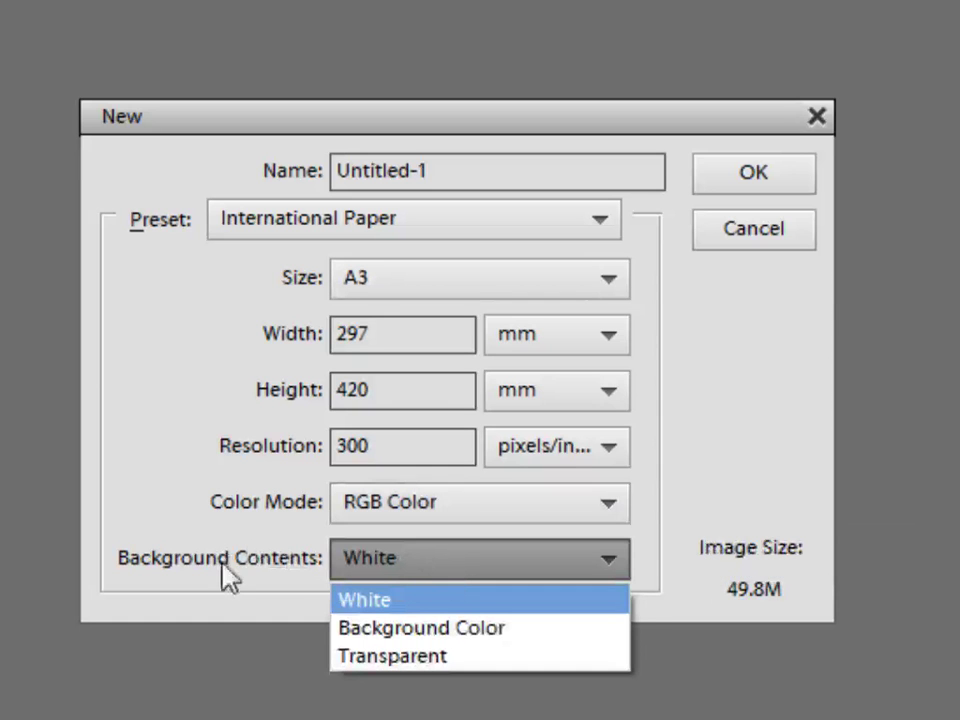
{"action": "left_click", "coordinate": [399, 566]}
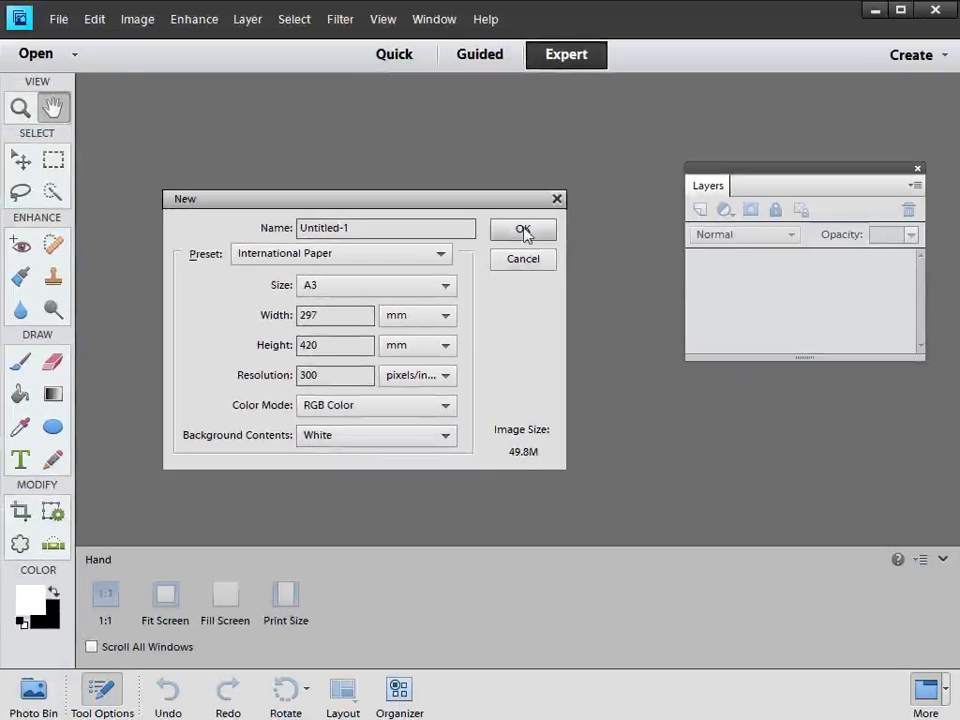
{"action": "left_click", "coordinate": [524, 230]}
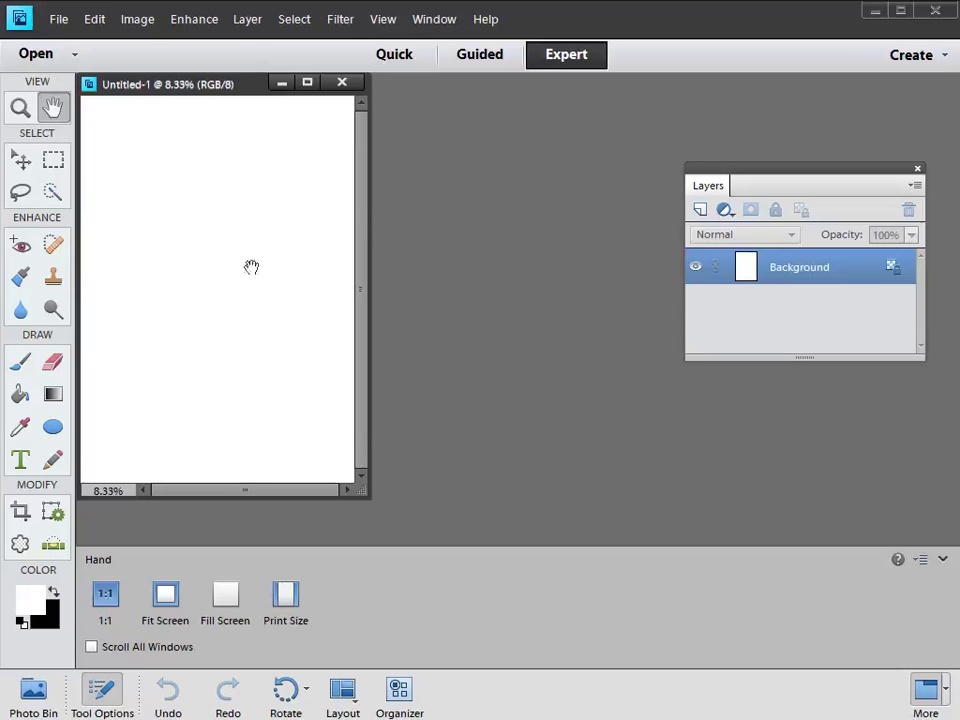
Rotate the canvas 90° right into landscape and fill it with black.
{"action": "left_click", "coordinate": [136, 20]}
{"action": "mouse_move", "coordinate": [154, 39]}
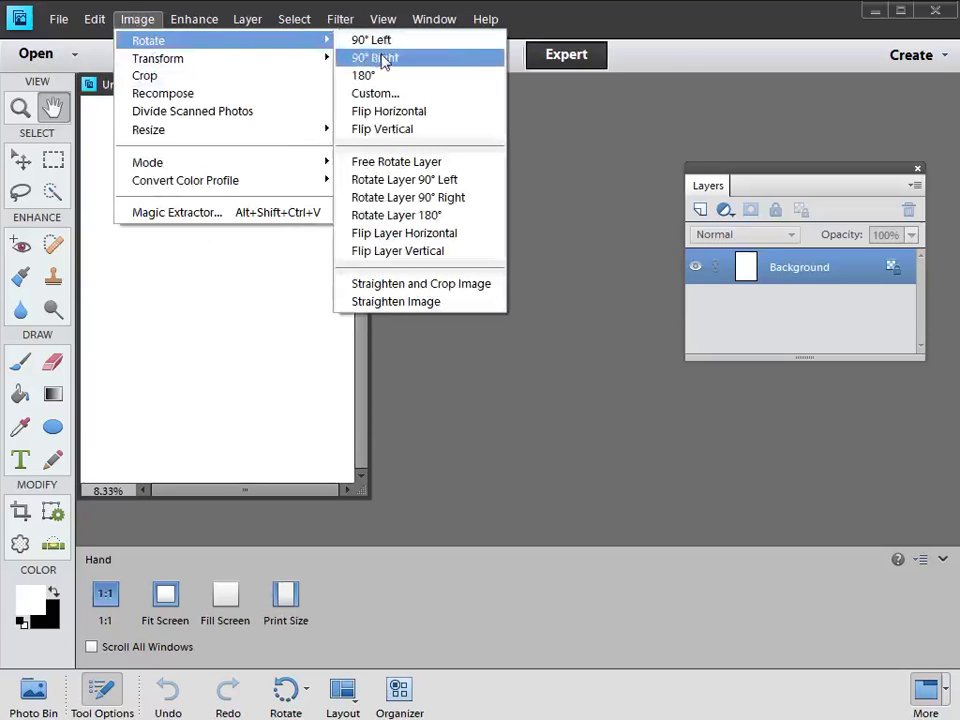
{"action": "left_click", "coordinate": [386, 58]}
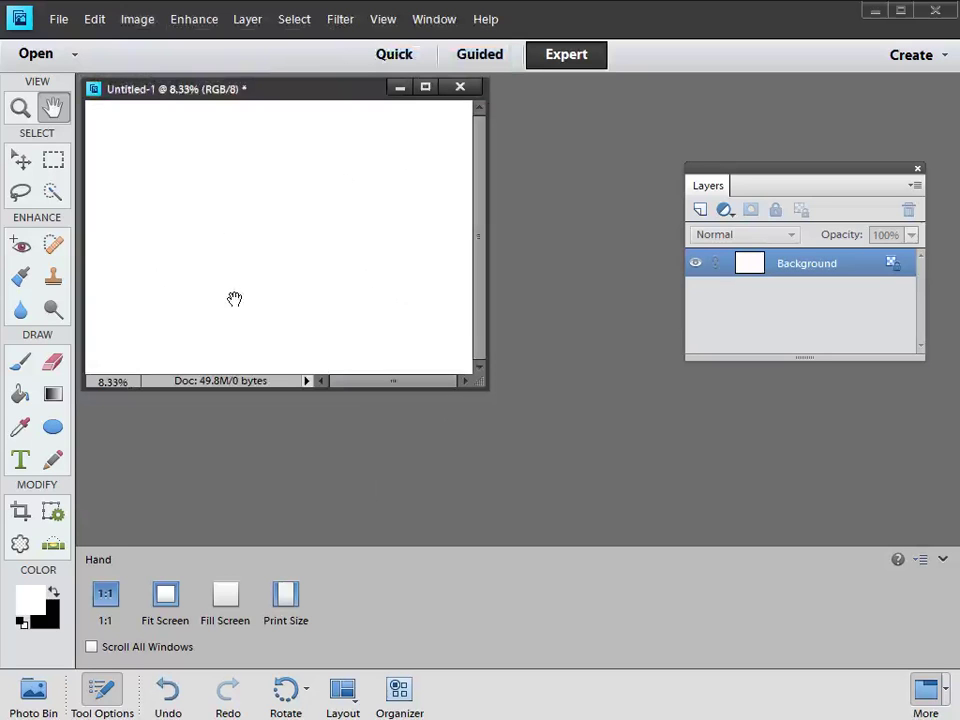
{"action": "key", "text": "ctrl+BackSpace"}
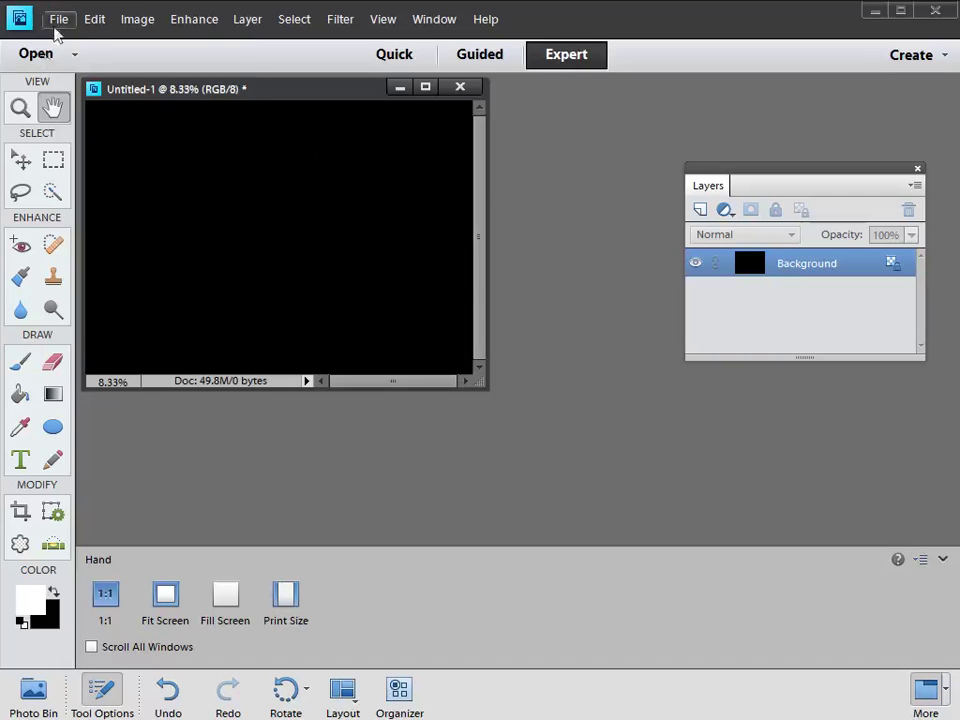
Open lolly 1, select all, close it and paste it onto the black canvas.
{"action": "left_click", "coordinate": [59, 19]}
{"action": "left_click", "coordinate": [80, 58]}
{"action": "left_click", "coordinate": [345, 148]}
{"action": "left_click", "coordinate": [934, 400]}
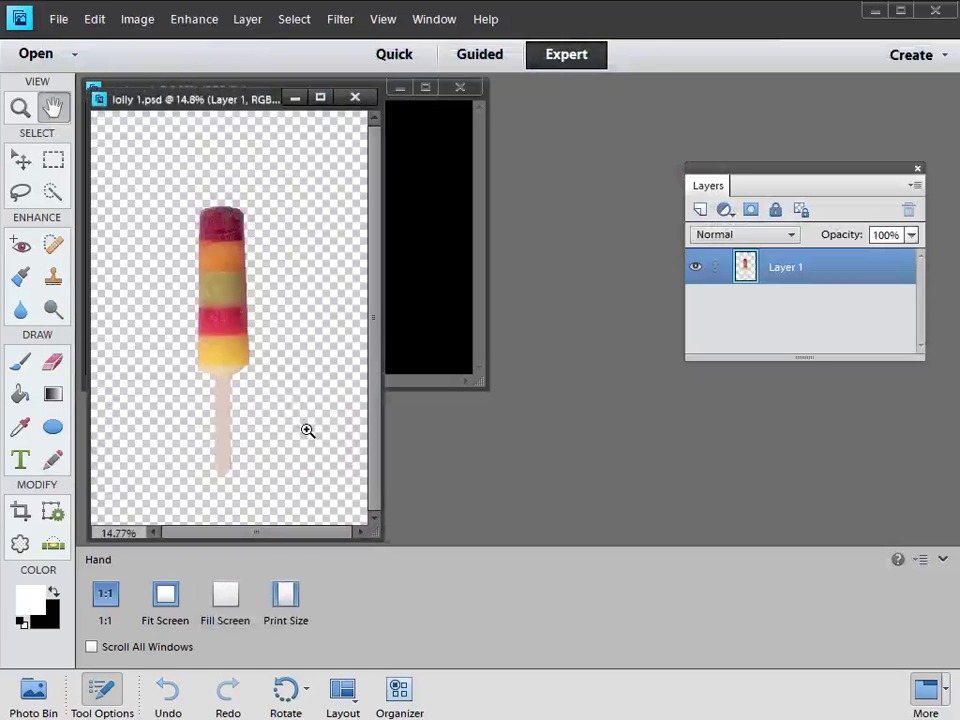
{"action": "key", "text": "ctrl+a"}
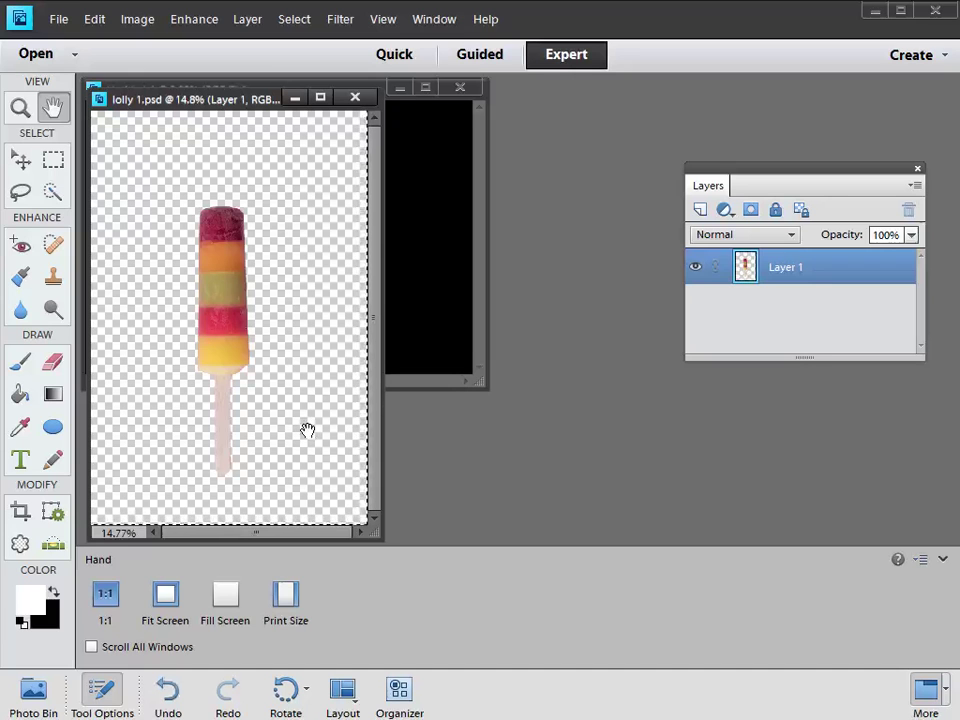
{"action": "key", "text": "ctrl+w"}
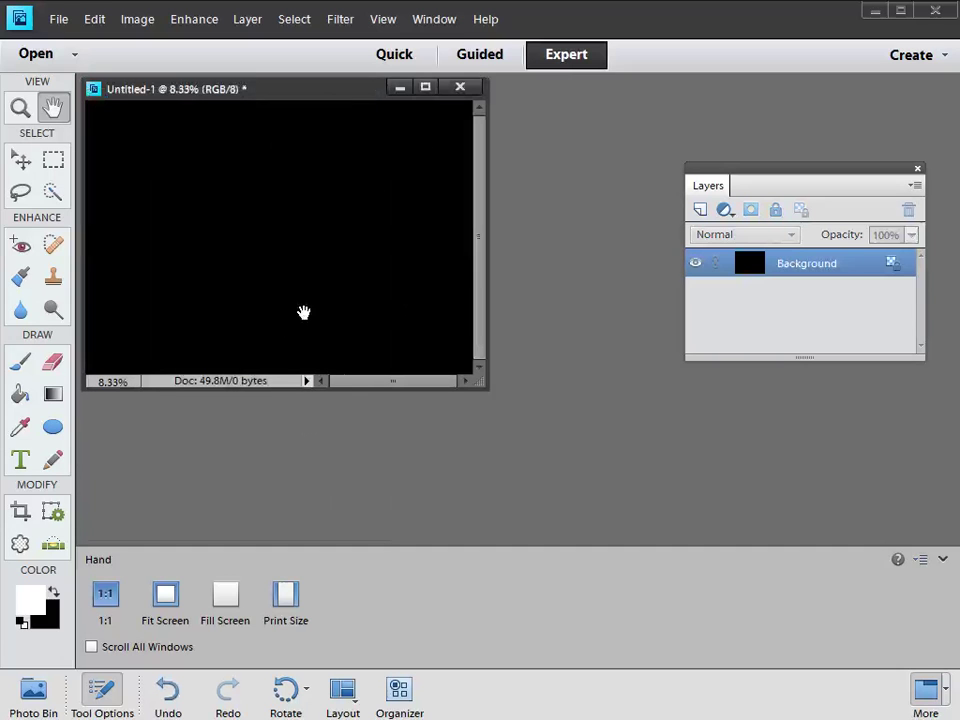
{"action": "key", "text": "ctrl+v"}
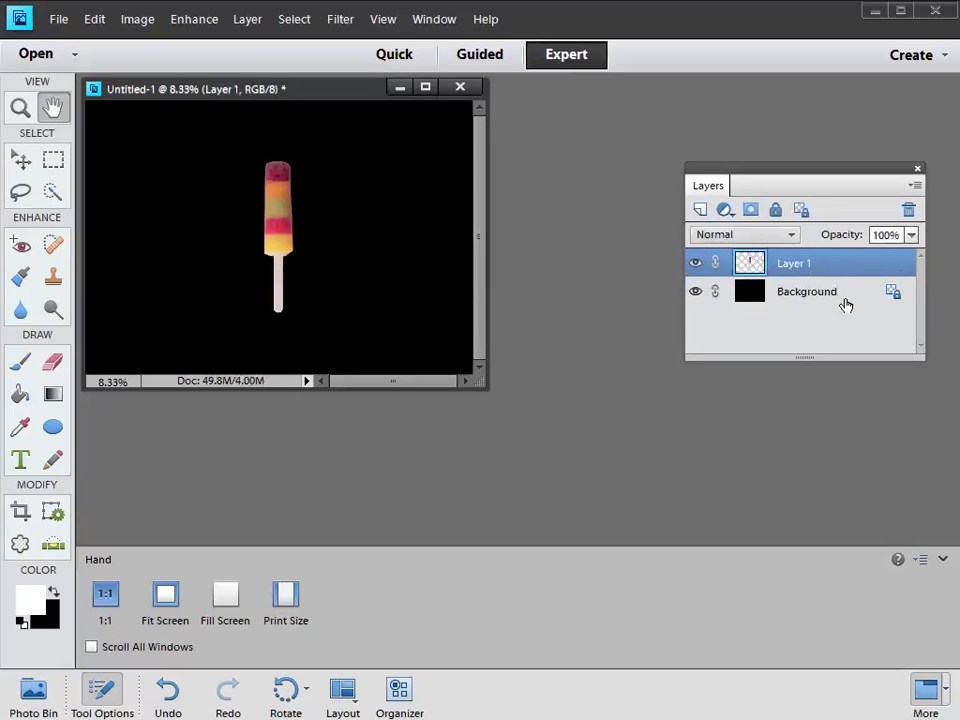
Fit the black document on screen and move the lolly toward the left edge.
{"action": "double_click", "coordinate": [54, 108]}
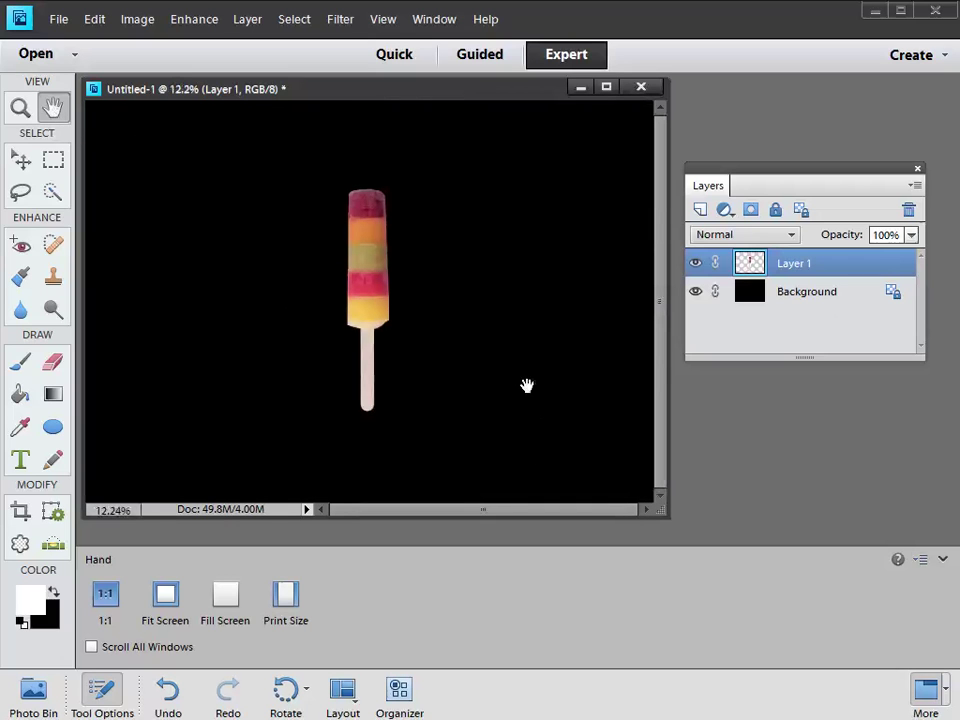
{"action": "left_click", "coordinate": [22, 162]}
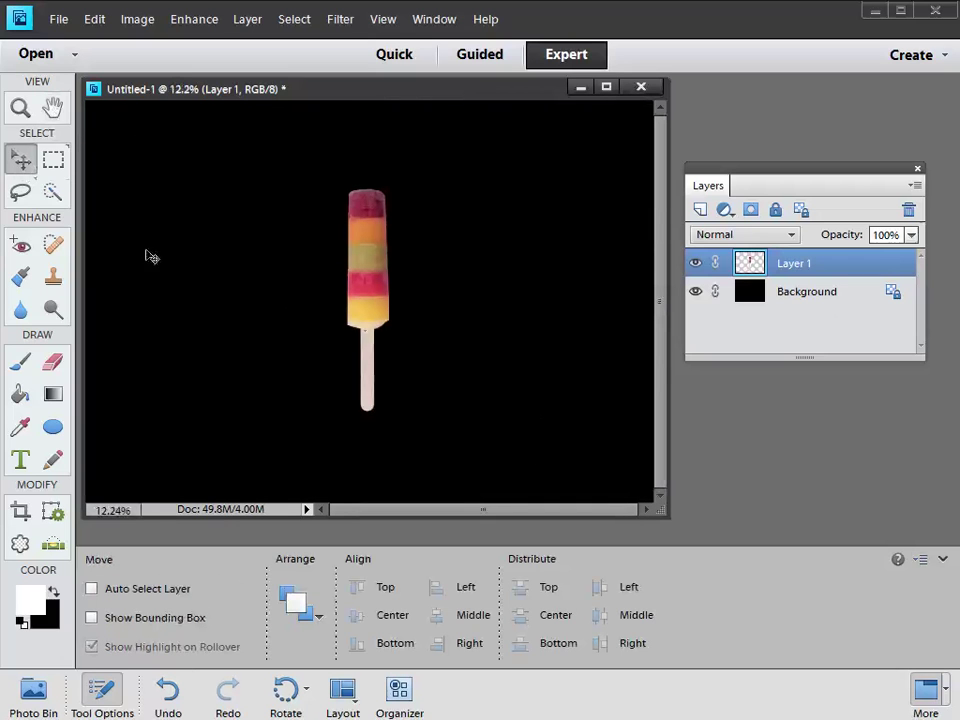
{"action": "left_click_drag", "start_coordinate": [358, 316], "coordinate": [147, 316]}
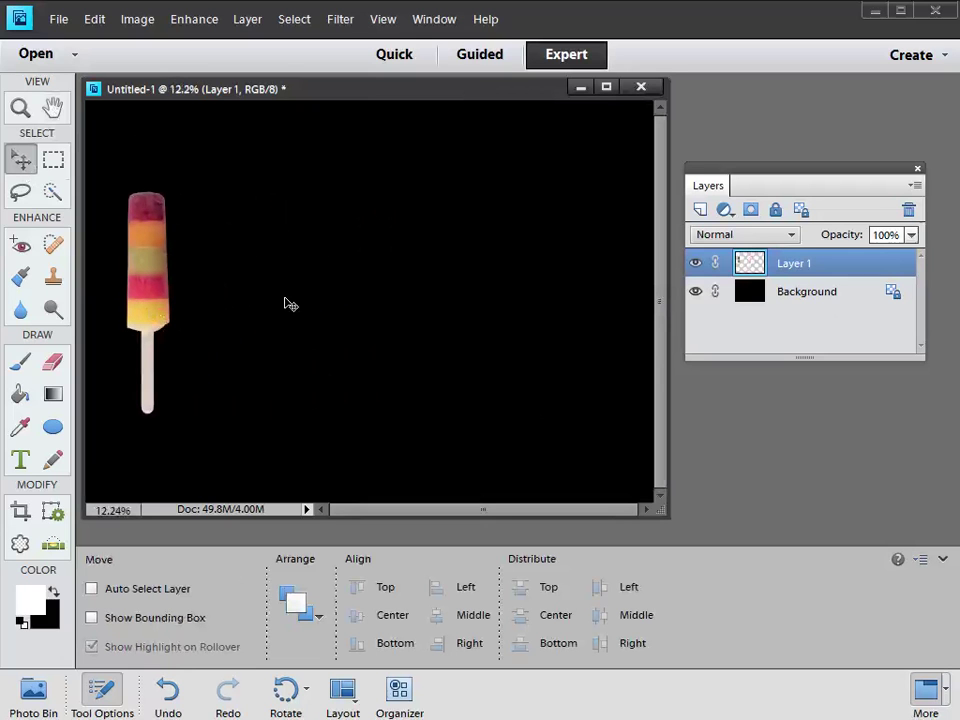
Open lolly 2 and copy its whole canvas.
{"action": "left_click", "coordinate": [55, 19]}
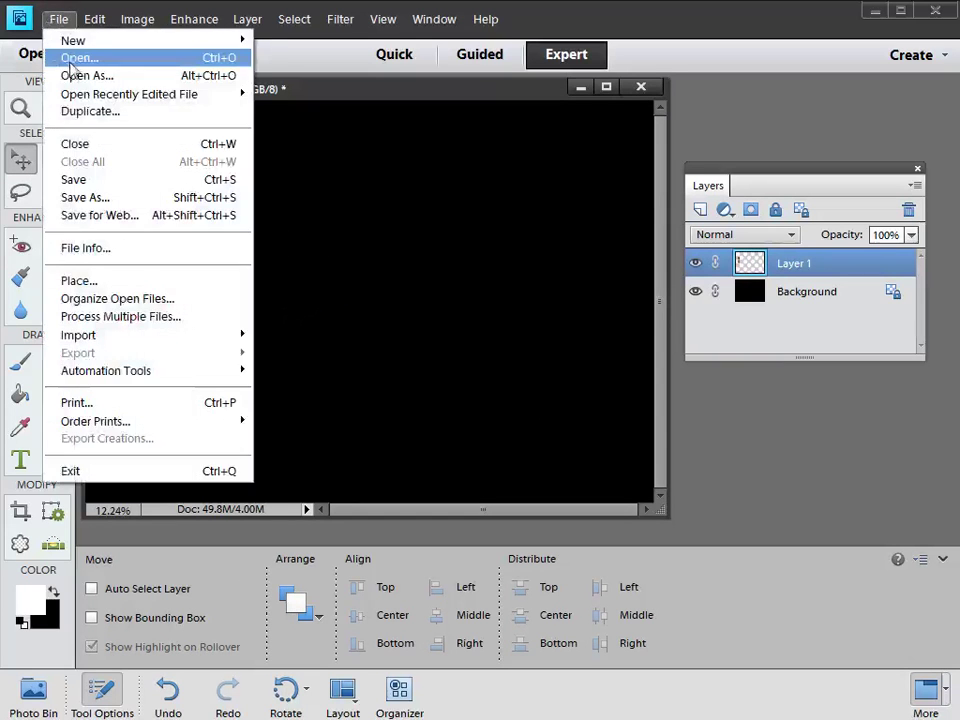
{"action": "left_click", "coordinate": [64, 56]}
{"action": "double_click", "coordinate": [345, 166]}
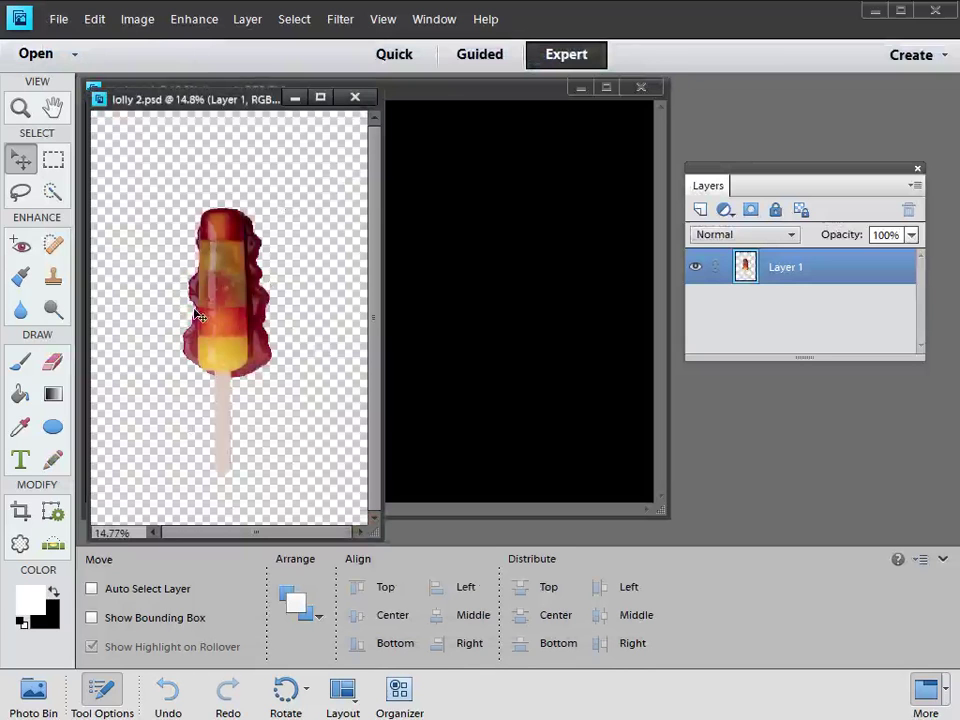
{"action": "key", "text": "ctrl+a"}
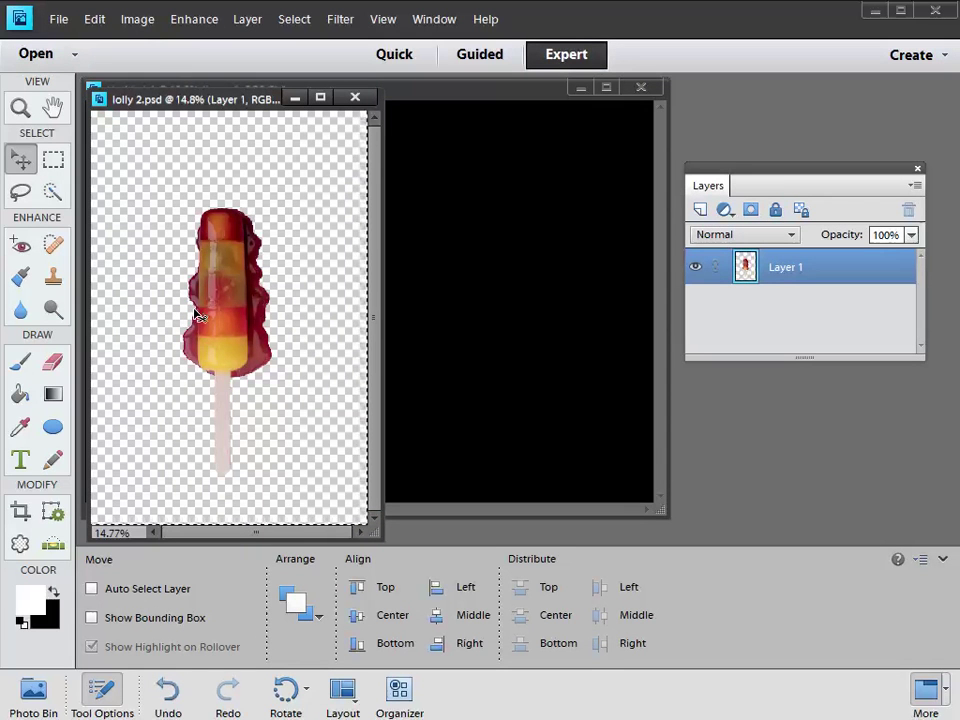
{"action": "key", "text": "ctrl+c"}
Paste lolly 2 into Untitled-1 as Layer 2 and move it beside the first lolly.
{"action": "key", "text": "ctrl+Tab"}
{"action": "key", "text": "ctrl+v"}
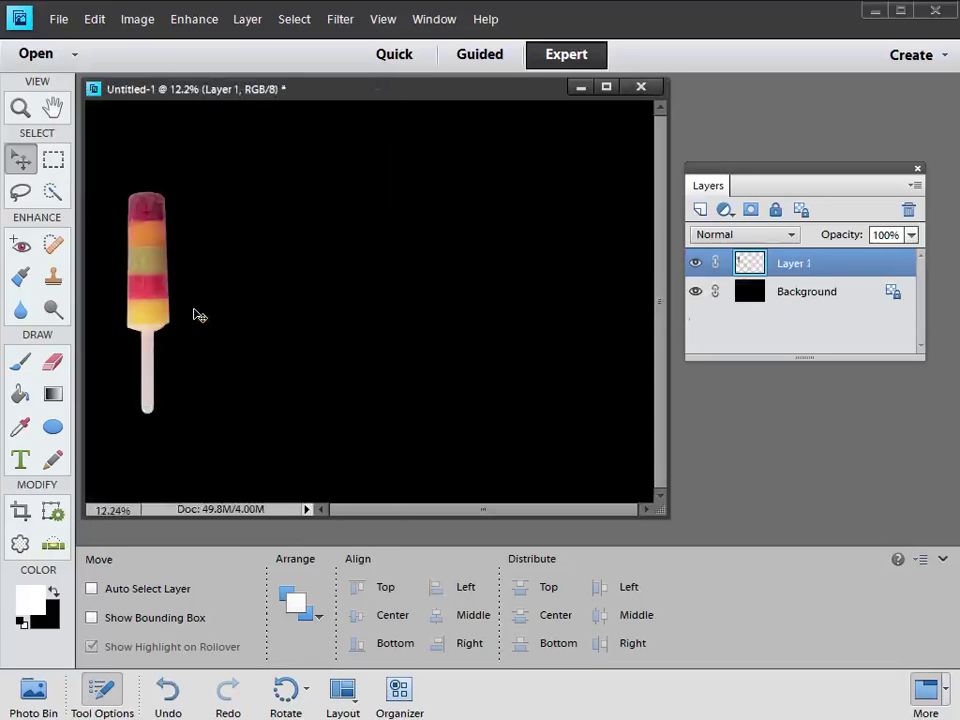
{"action": "key", "text": "ctrl+v"}
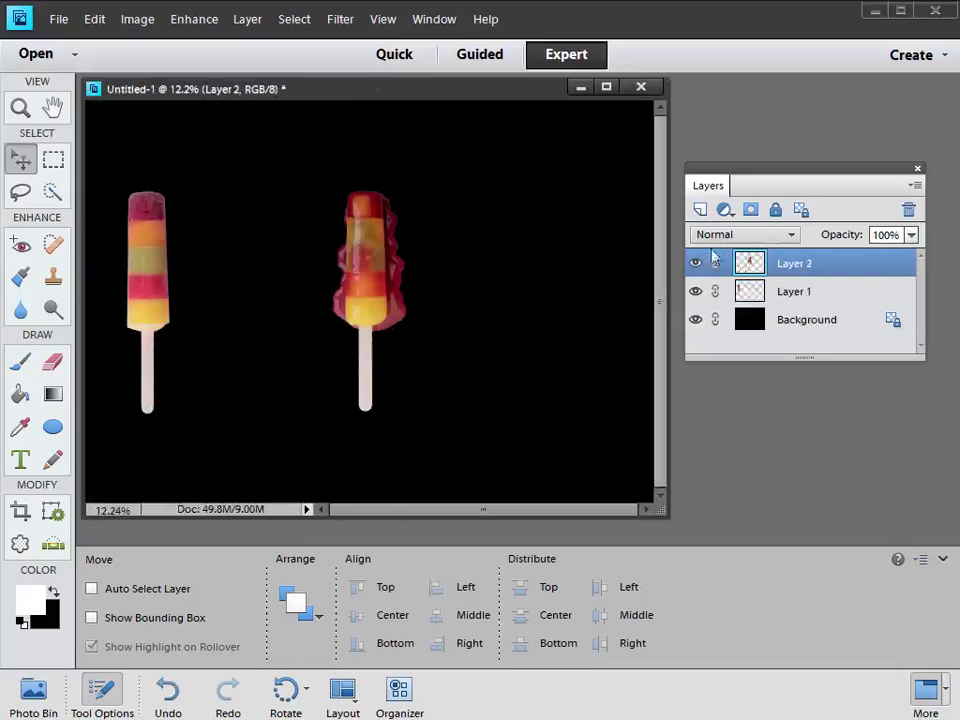
{"action": "left_click_drag", "start_coordinate": [358, 274], "coordinate": [229, 260]}
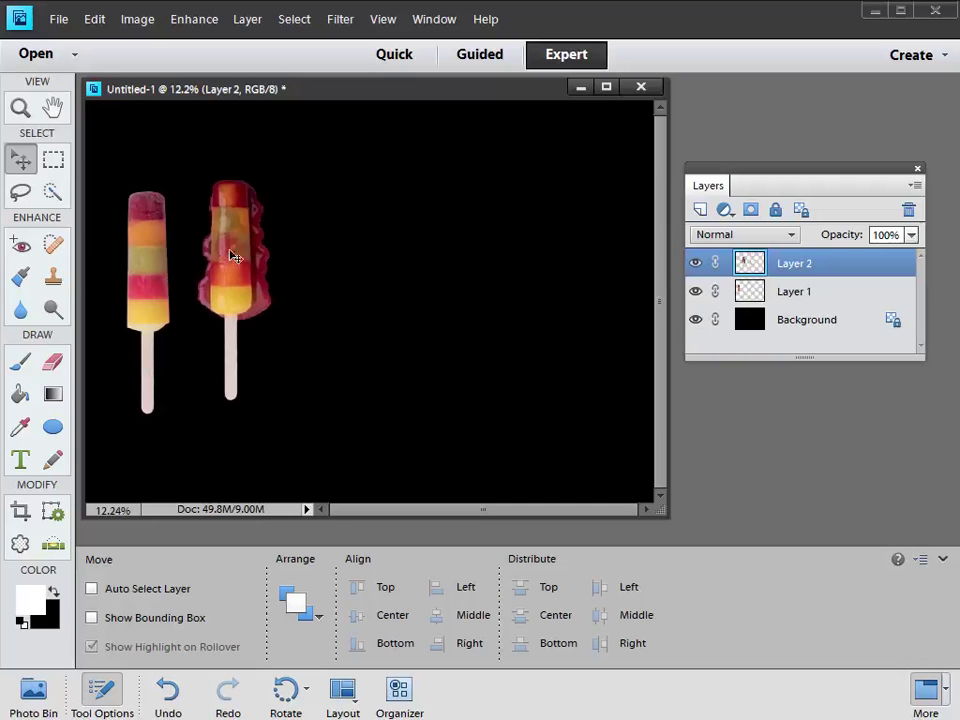
{"action": "left_click", "coordinate": [57, 19]}
Open lolly 3, copy it and paste it into the montage as Layer 3.
{"action": "left_click", "coordinate": [79, 58]}
{"action": "left_click", "coordinate": [346, 183]}
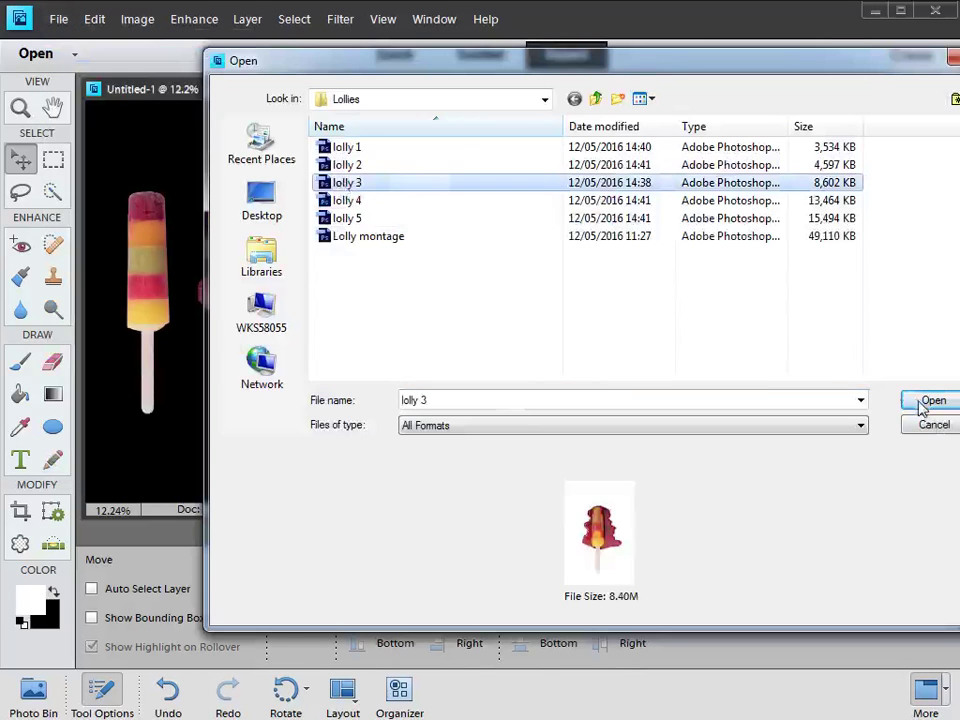
{"action": "left_click", "coordinate": [933, 403]}
{"action": "key", "text": "ctrl+a"}
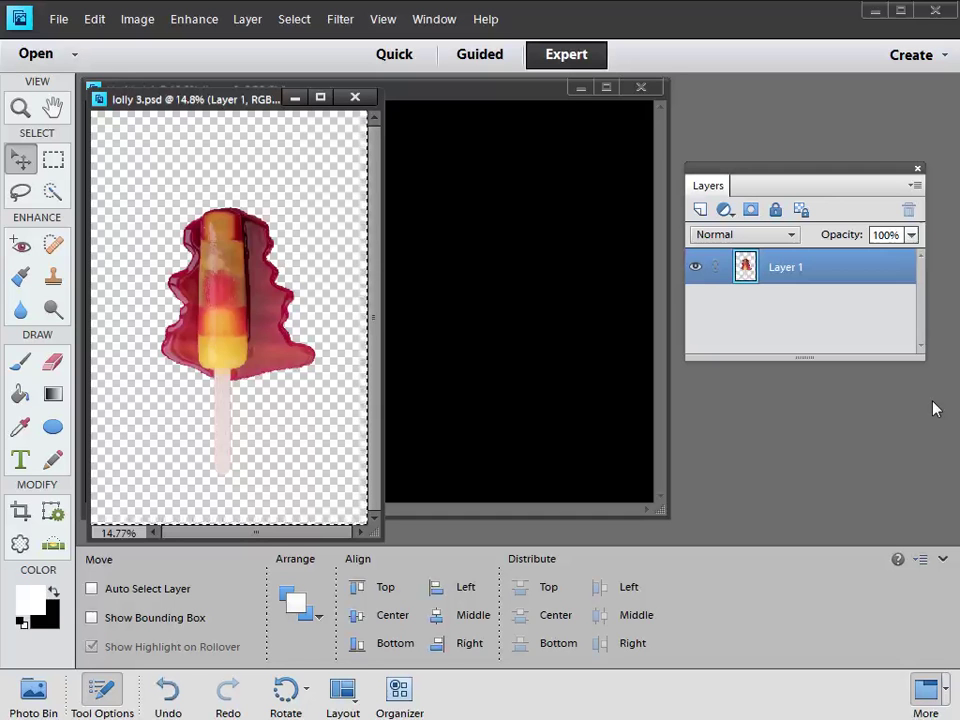
{"action": "key", "text": "ctrl+c"}
{"action": "key", "text": "ctrl+w"}
{"action": "key", "text": "ctrl+v"}
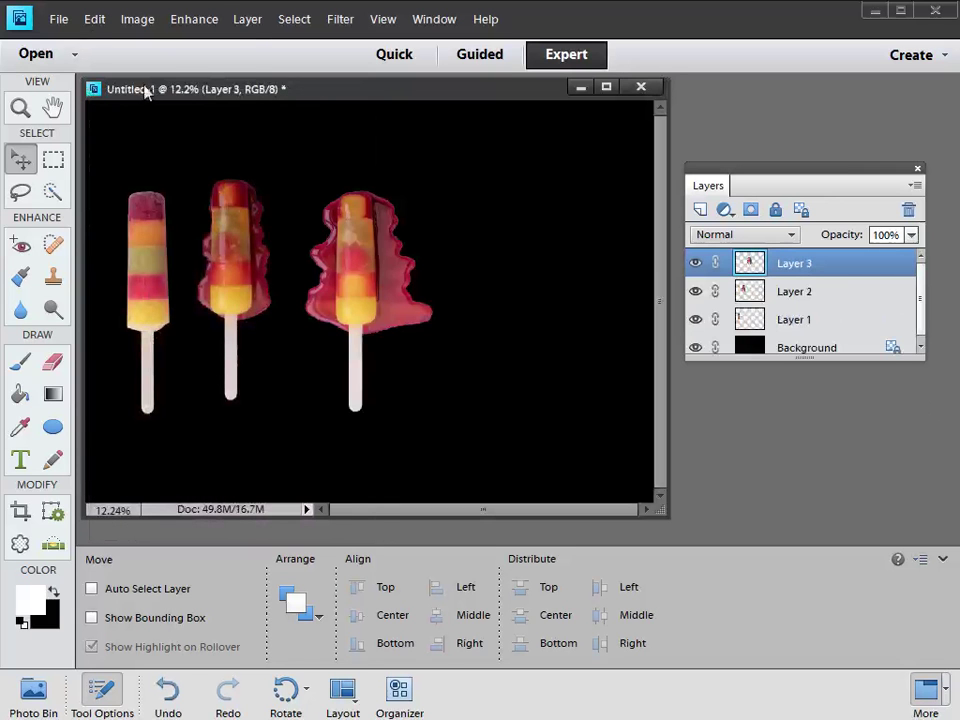
Open lolly 4, paste it into the montage and place it right of lolly 3.
{"action": "left_click", "coordinate": [57, 19]}
{"action": "left_click", "coordinate": [71, 58]}
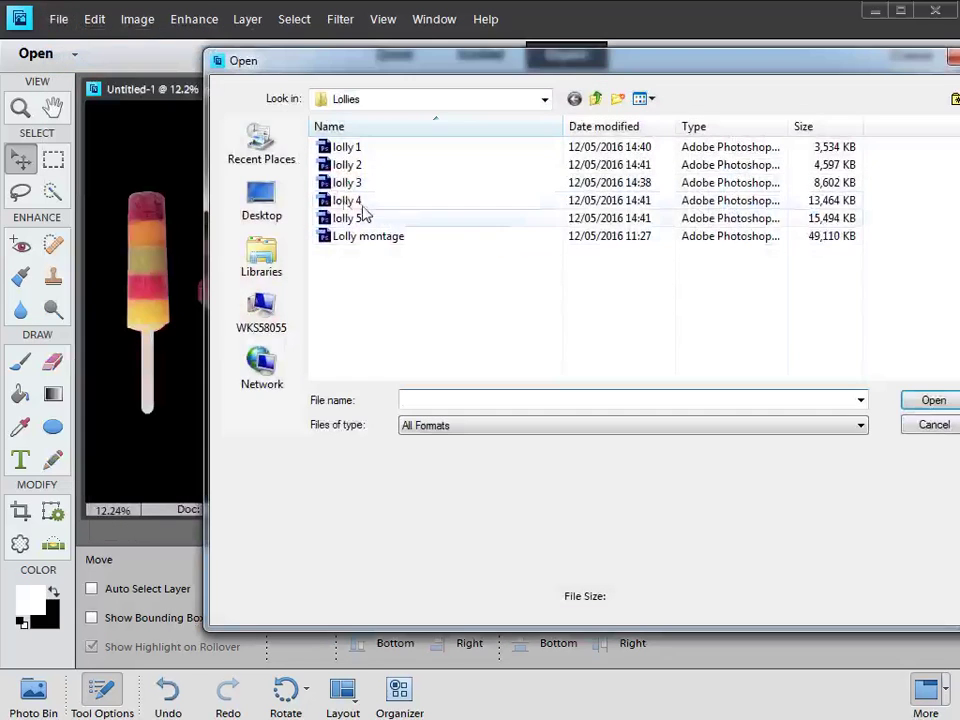
{"action": "double_click", "coordinate": [345, 208]}
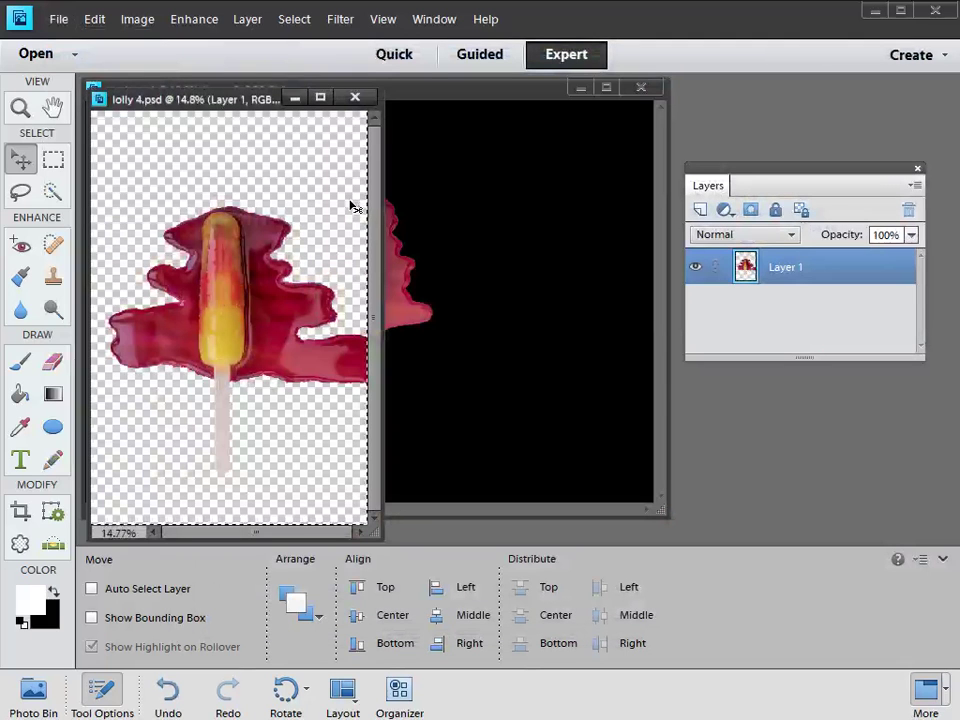
{"action": "key", "text": "ctrl+w"}
{"action": "key", "text": "ctrl+v"}
{"action": "left_click_drag", "start_coordinate": [379, 293], "coordinate": [452, 289]}
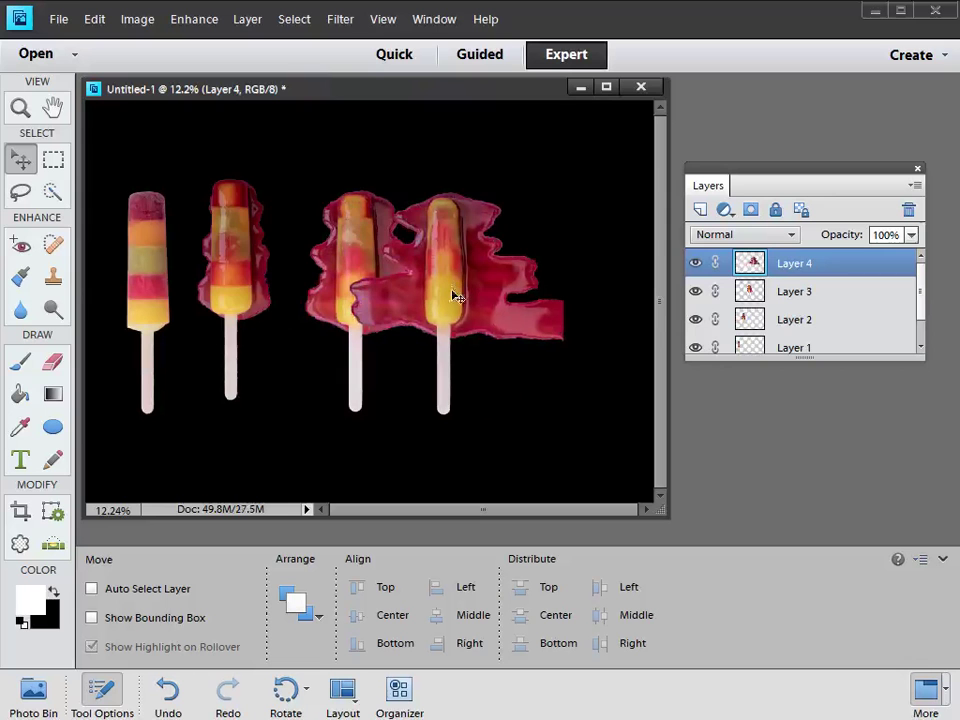
Add lolly 5 as Layer 5 at the canvas's lower right and lengthen the layers list.
{"action": "left_click", "coordinate": [59, 19]}
{"action": "left_click", "coordinate": [68, 58]}
{"action": "double_click", "coordinate": [340, 219]}
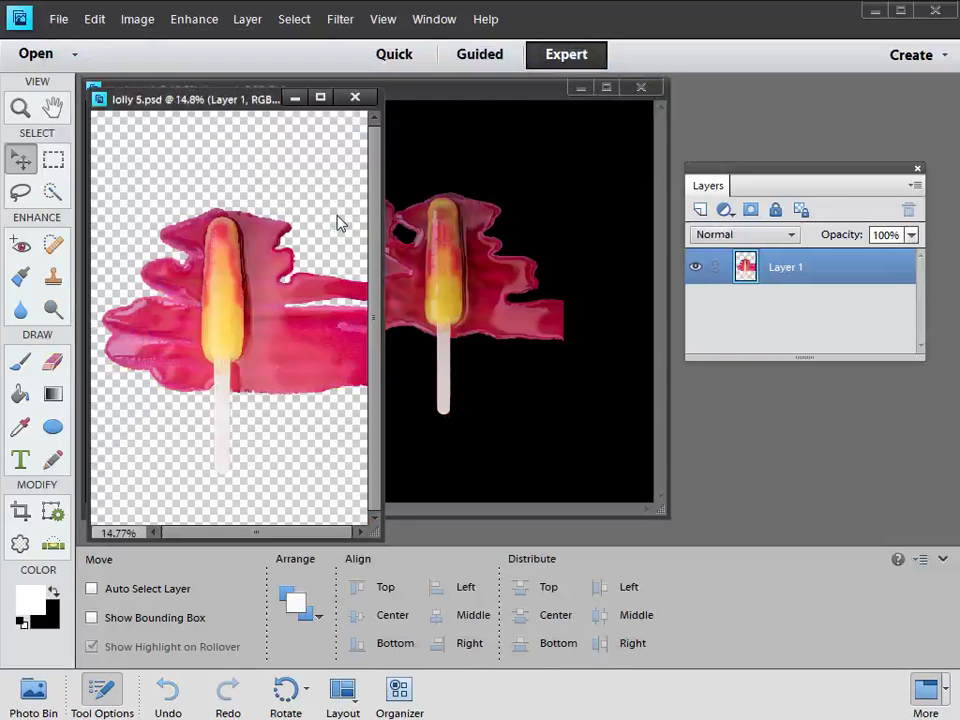
{"action": "key", "text": "ctrl+a"}
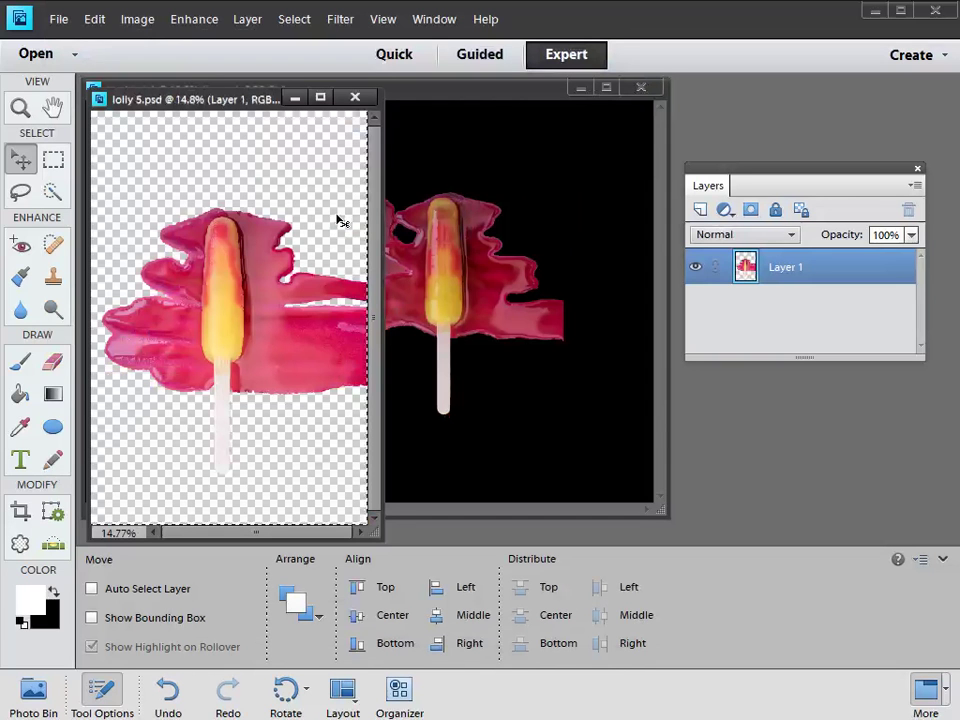
{"action": "key", "text": "ctrl+c"}
{"action": "key", "text": "ctrl+w"}
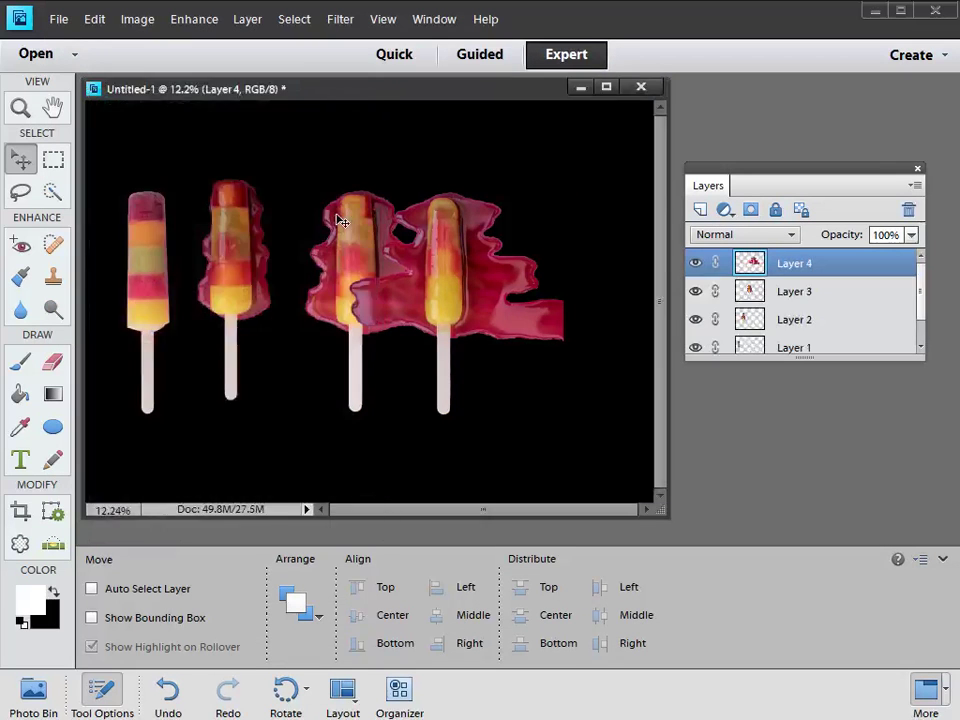
{"action": "key", "text": "ctrl+v"}
{"action": "left_click_drag", "start_coordinate": [354, 300], "coordinate": [532, 333]}
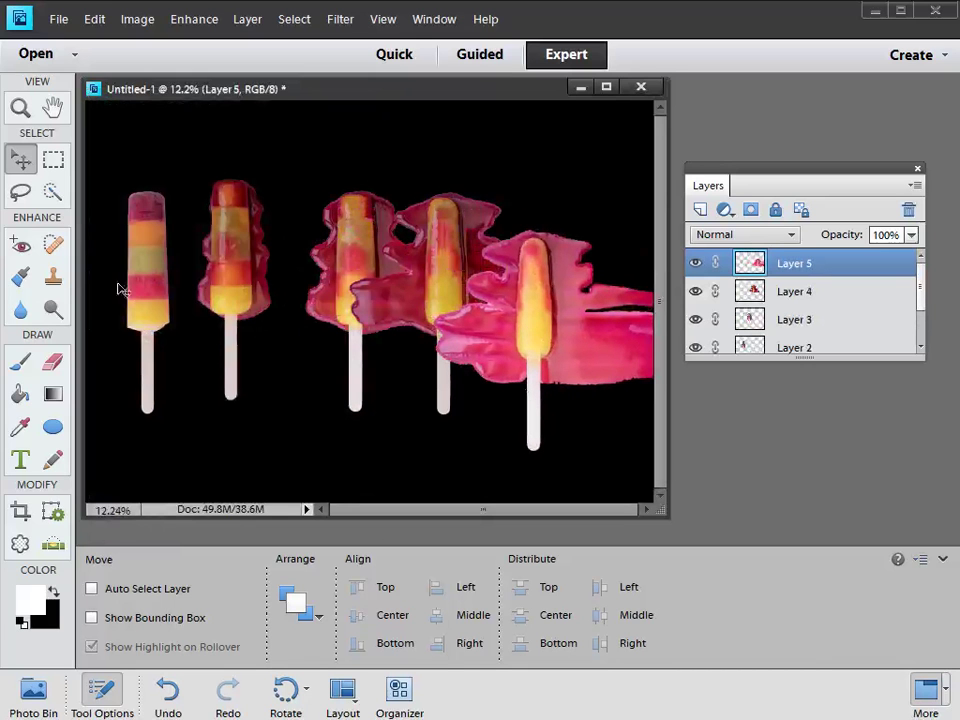
{"action": "left_click_drag", "start_coordinate": [917, 356], "coordinate": [922, 435]}
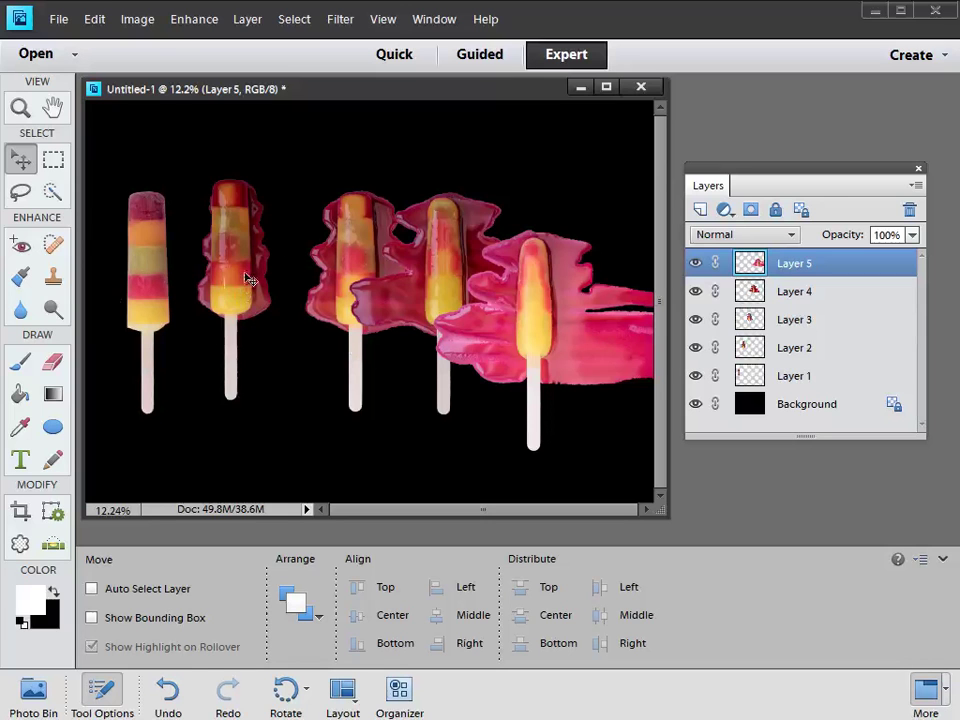
{"action": "left_click", "coordinate": [811, 378]}
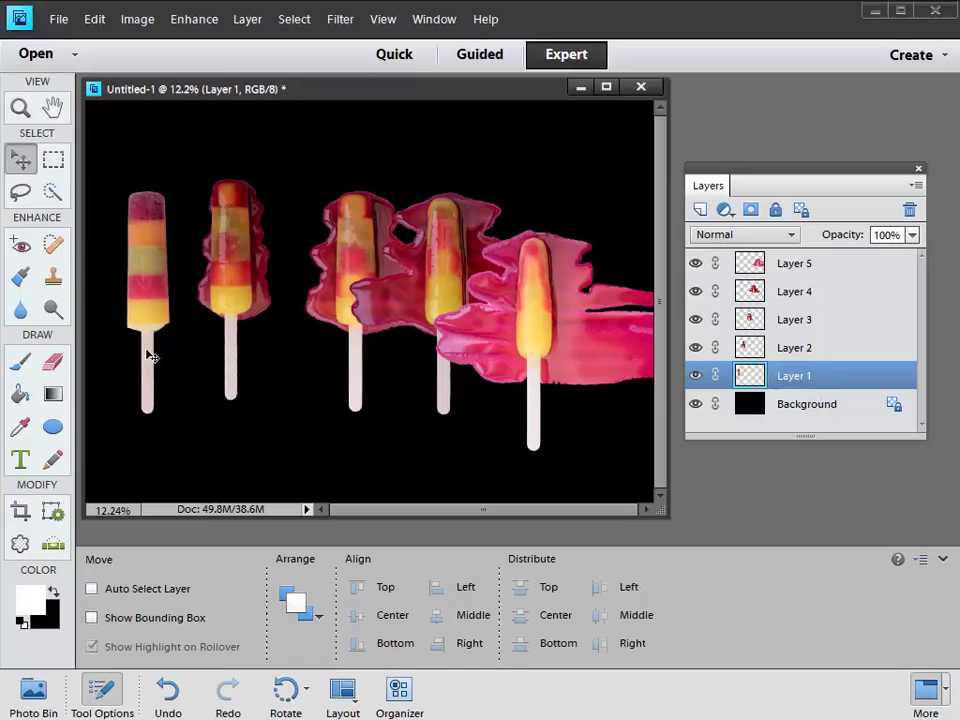
{"action": "key", "text": "ctrl+t"}
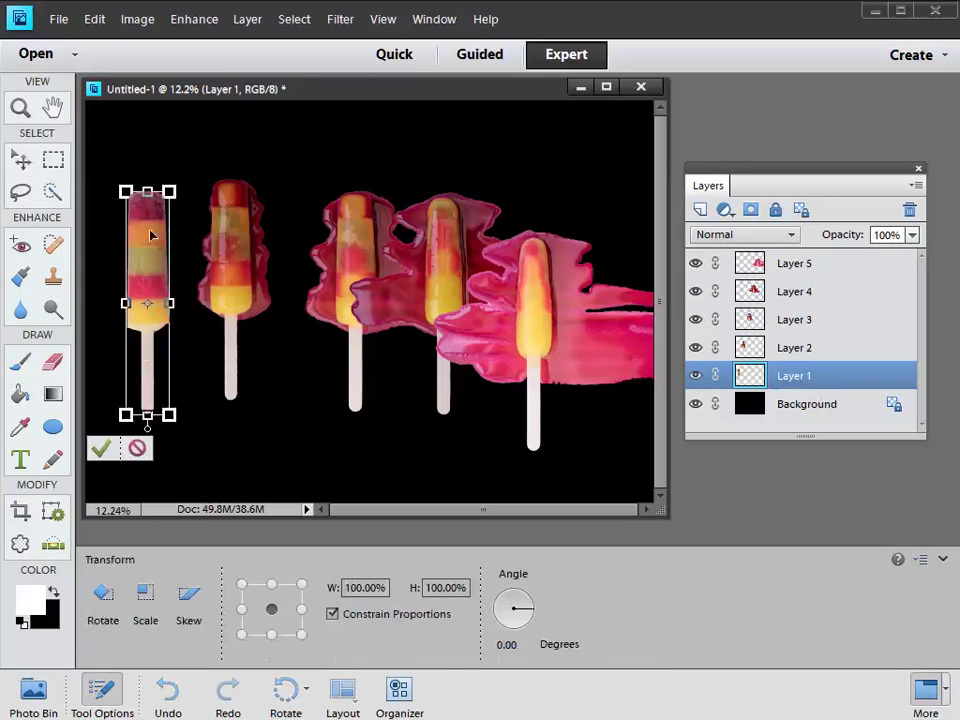
{"action": "mouse_move", "coordinate": [194, 172]}
{"action": "left_mouse_down"}
{"action": "mouse_move", "coordinate": [176, 146]}
{"action": "mouse_move", "coordinate": [232, 196]}
{"action": "mouse_move", "coordinate": [199, 160]}
{"action": "left_mouse_up"}
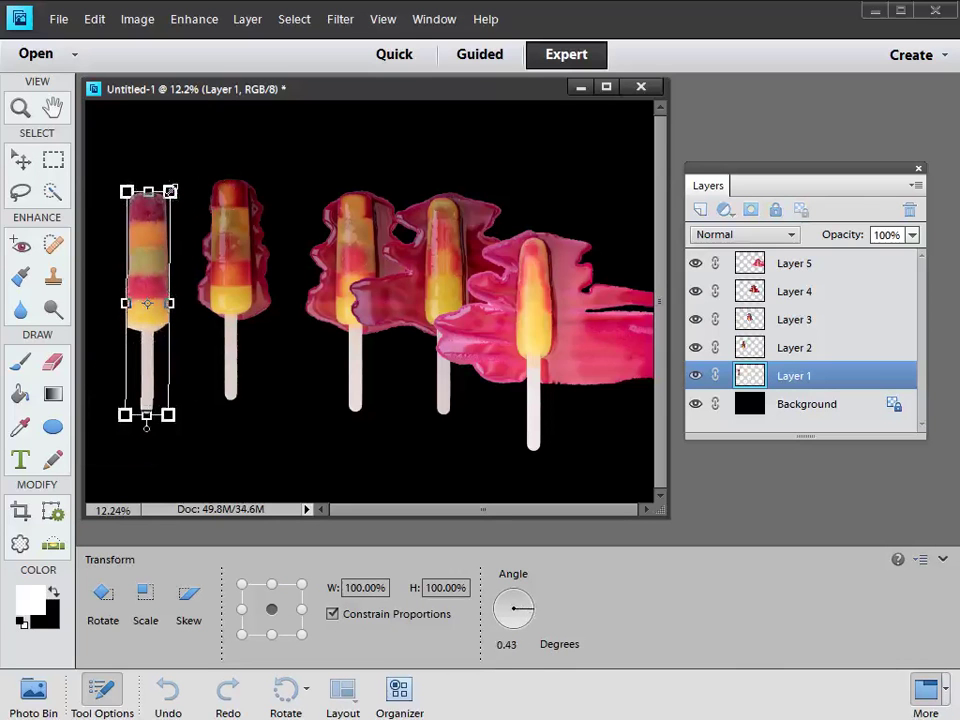
{"action": "left_click_drag", "start_coordinate": [171, 190], "coordinate": [224, 126]}
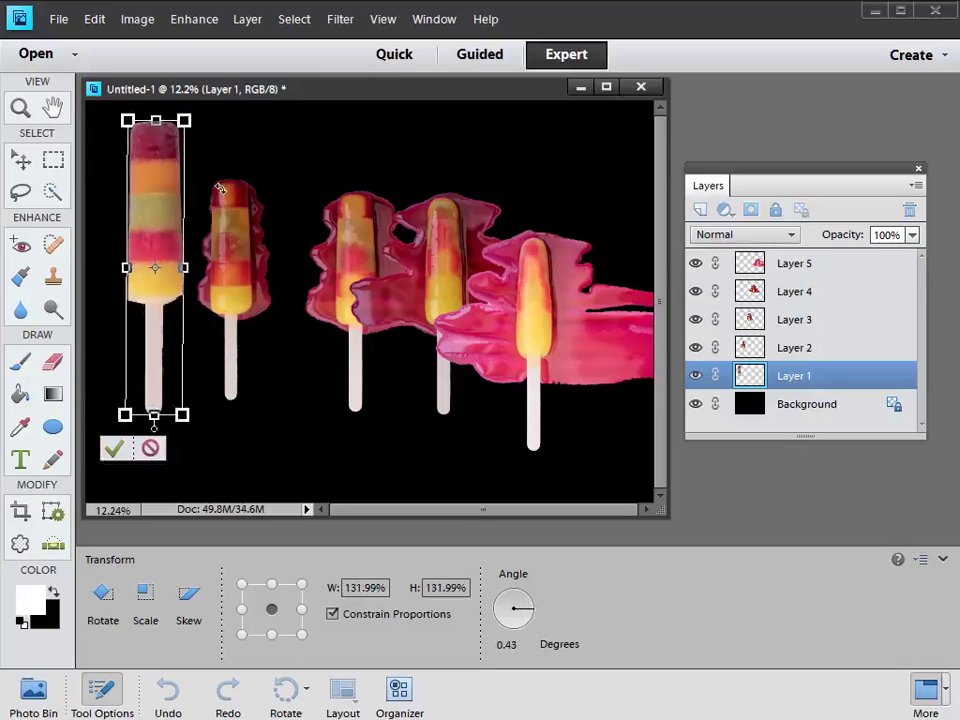
{"action": "key", "text": "Escape"}
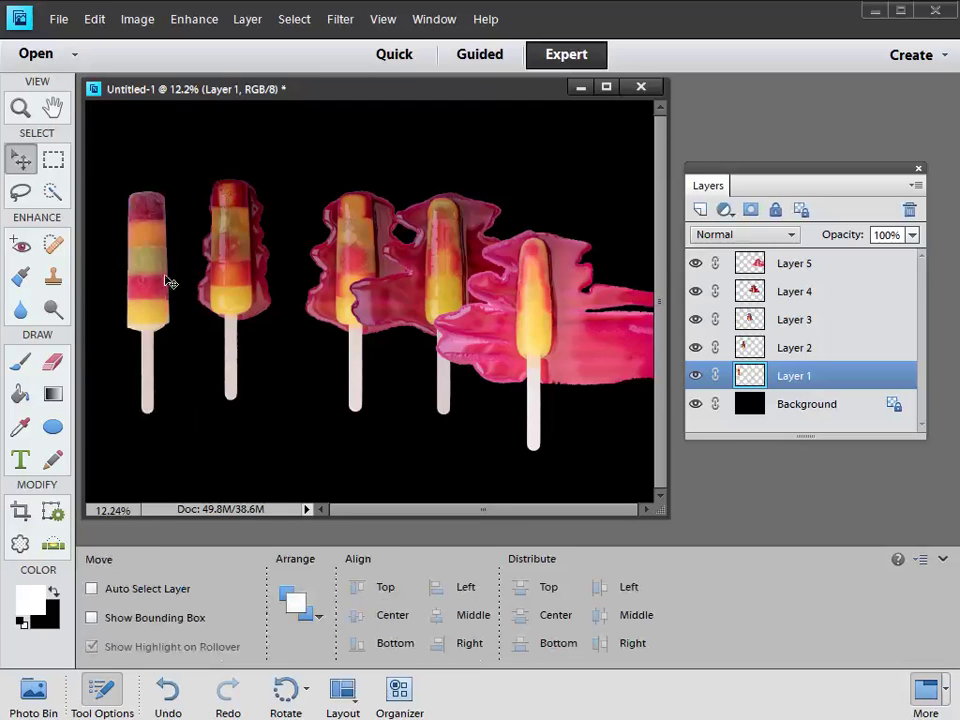
Nudge lolly 1 down, lolly 3 left and down, raise lolly 4, and shift lolly 5 slightly.
{"action": "mouse_move", "coordinate": [222, 293]}
{"action": "left_mouse_down"}
{"action": "mouse_move", "coordinate": [223, 306]}
{"action": "mouse_move", "coordinate": [231, 281]}
{"action": "left_mouse_up"}
{"action": "left_click", "coordinate": [782, 348]}
{"action": "left_click", "coordinate": [823, 322]}
{"action": "left_click_drag", "start_coordinate": [327, 298], "coordinate": [292, 313]}
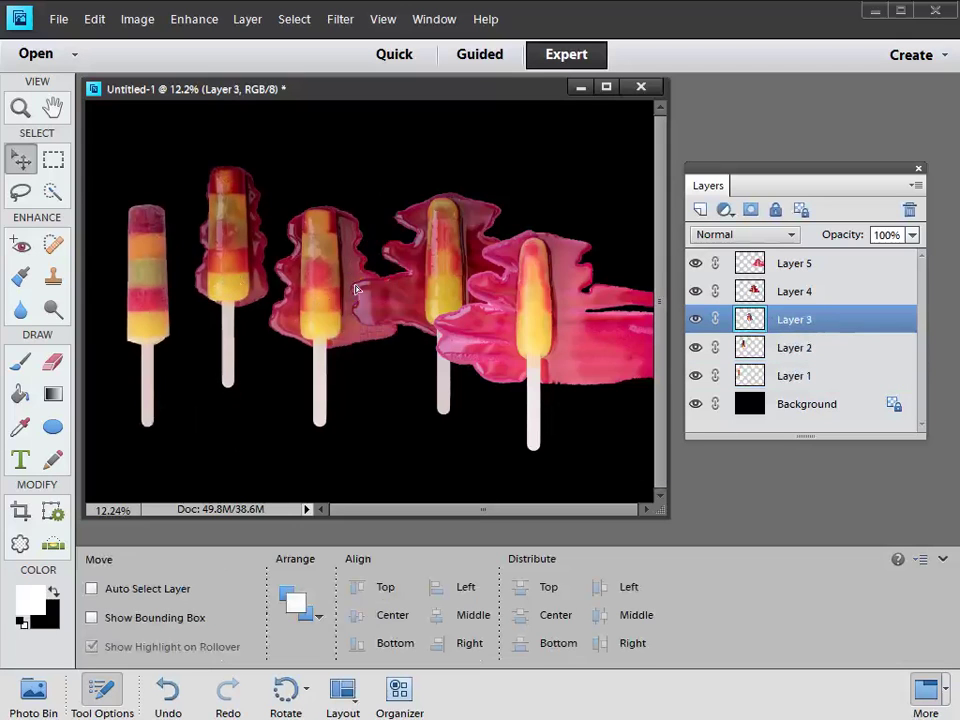
{"action": "left_click_drag", "start_coordinate": [360, 295], "coordinate": [361, 300]}
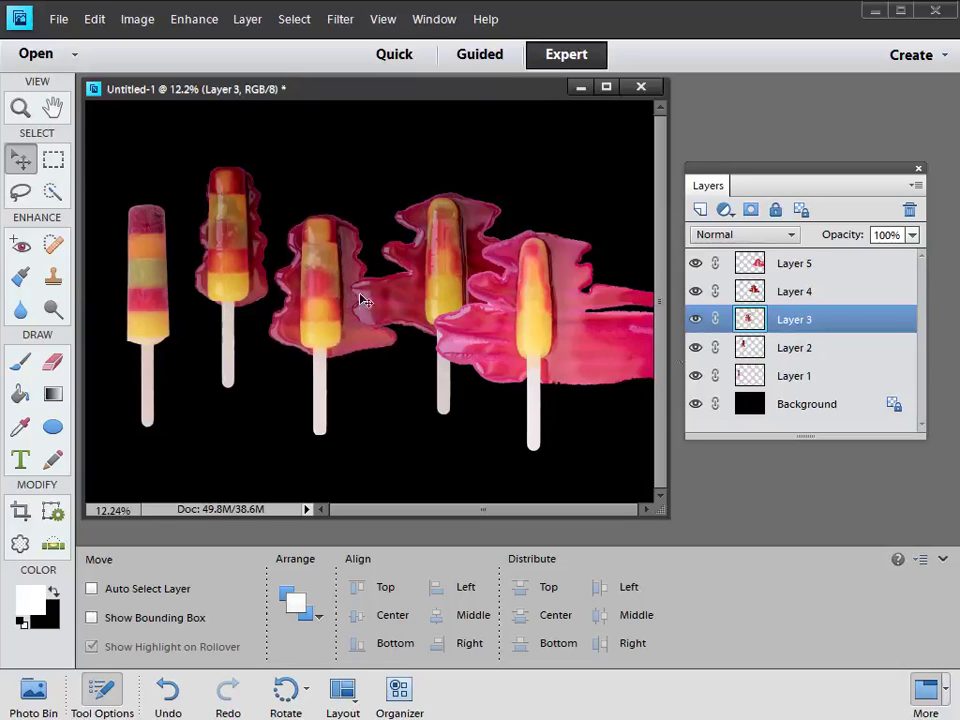
{"action": "left_click", "coordinate": [447, 290], "text": "ctrl"}
{"action": "left_click_drag", "start_coordinate": [450, 289], "coordinate": [421, 259]}
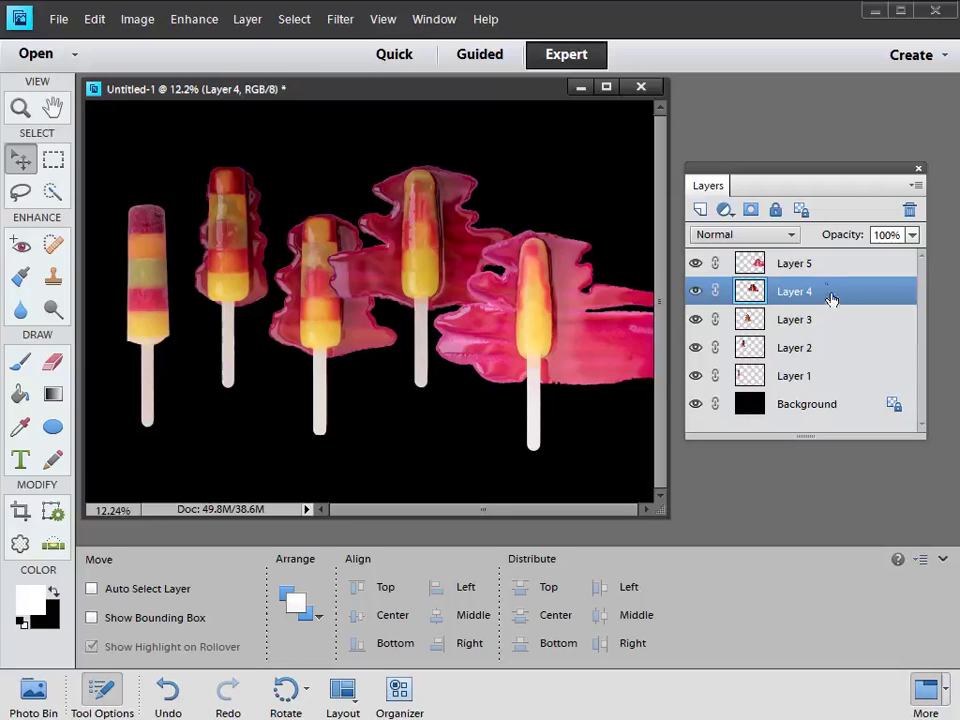
{"action": "left_click", "coordinate": [800, 263]}
{"action": "mouse_move", "coordinate": [550, 332]}
{"action": "left_mouse_down"}
{"action": "mouse_move", "coordinate": [517, 327]}
{"action": "mouse_move", "coordinate": [550, 330]}
{"action": "left_mouse_up"}
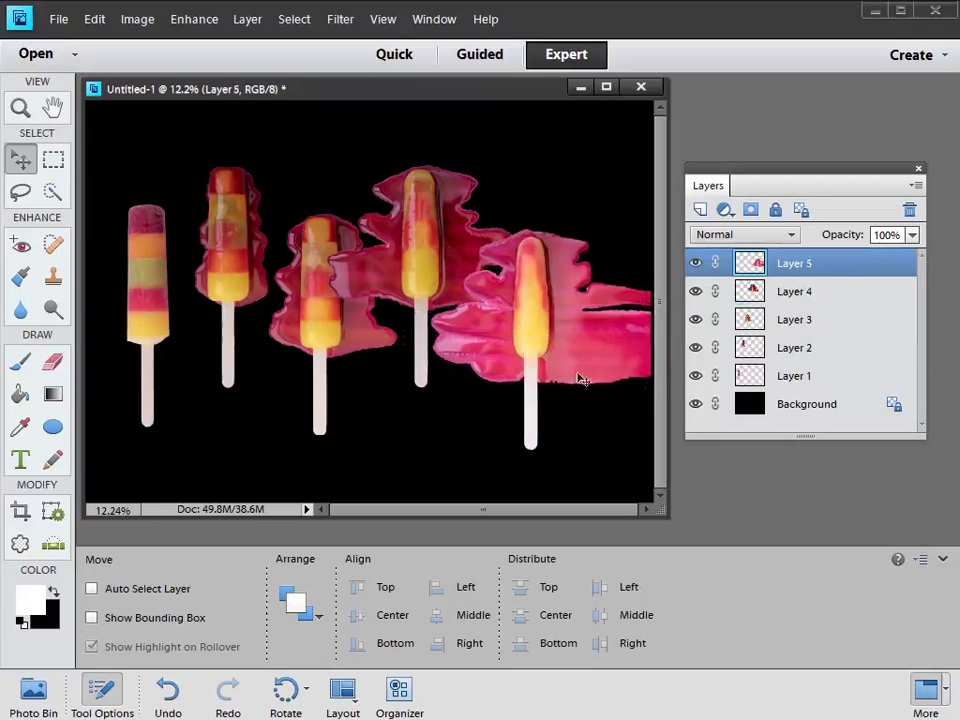
{"action": "left_click_drag", "start_coordinate": [529, 315], "coordinate": [533, 313]}
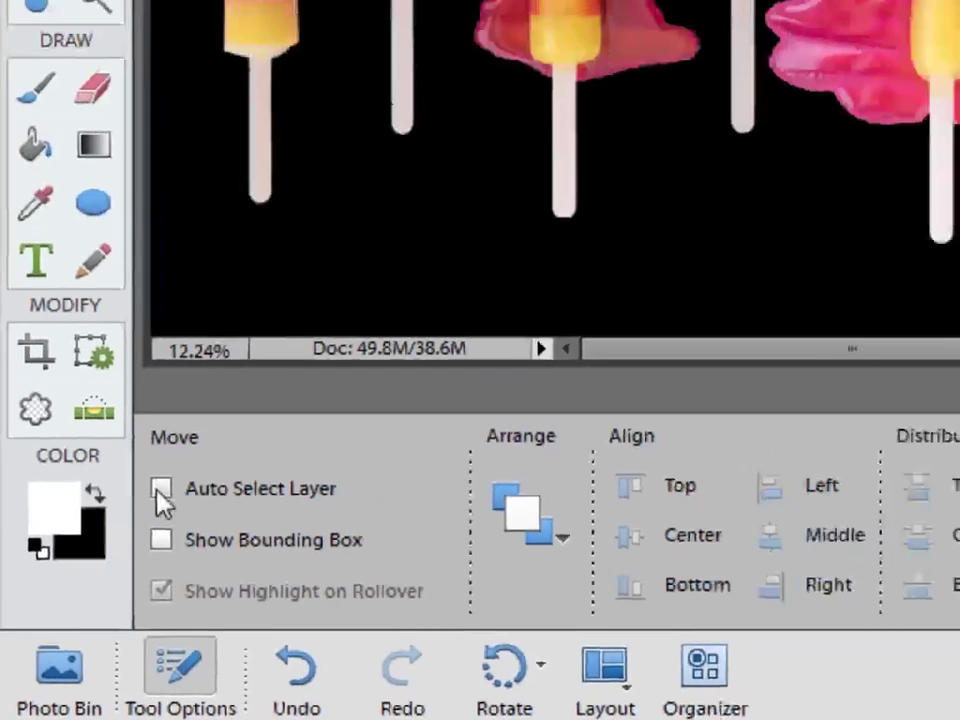
Turn on Auto Select Layer in the Move tool options.
{"action": "left_click", "coordinate": [231, 388]}
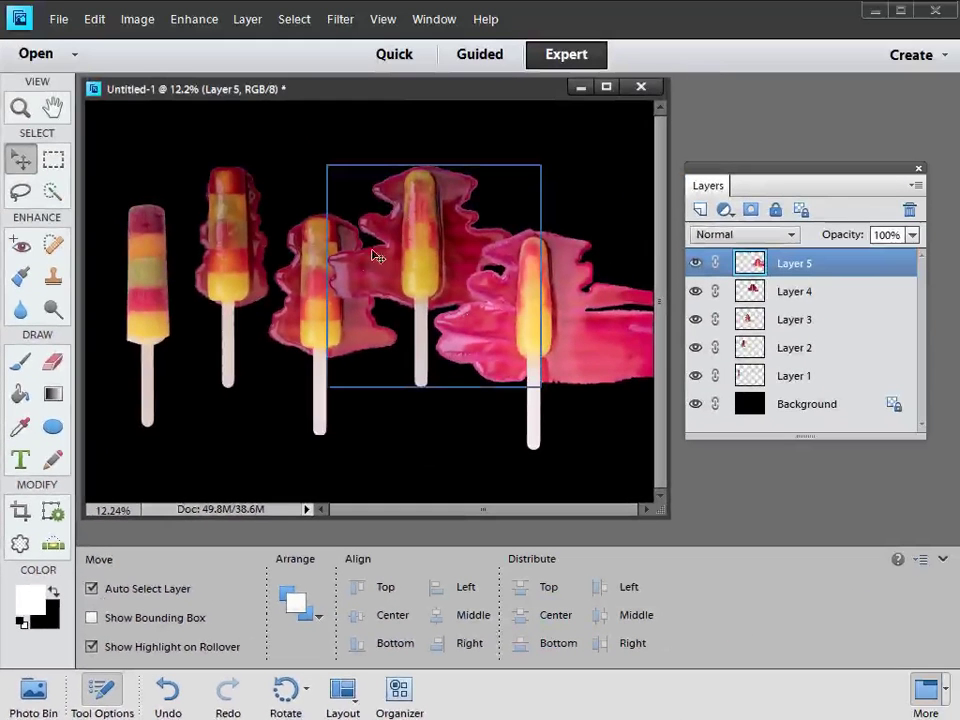
Drag lollies 4, 3, 2 and 1 each to the right to tighten the group.
{"action": "left_click", "coordinate": [449, 239]}
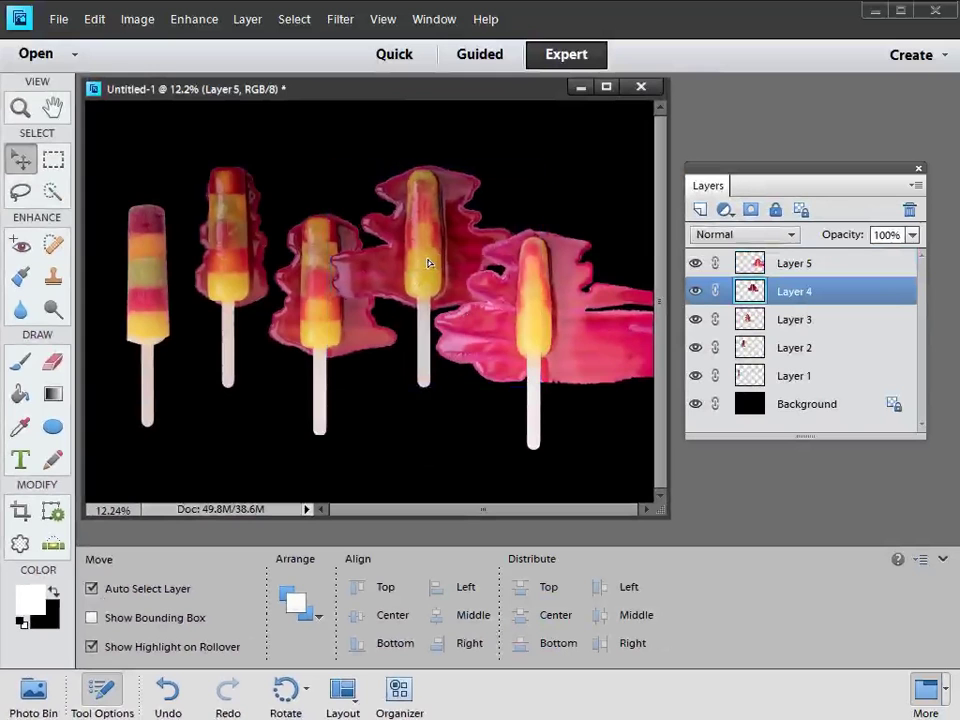
{"action": "left_click_drag", "start_coordinate": [428, 263], "coordinate": [452, 260]}
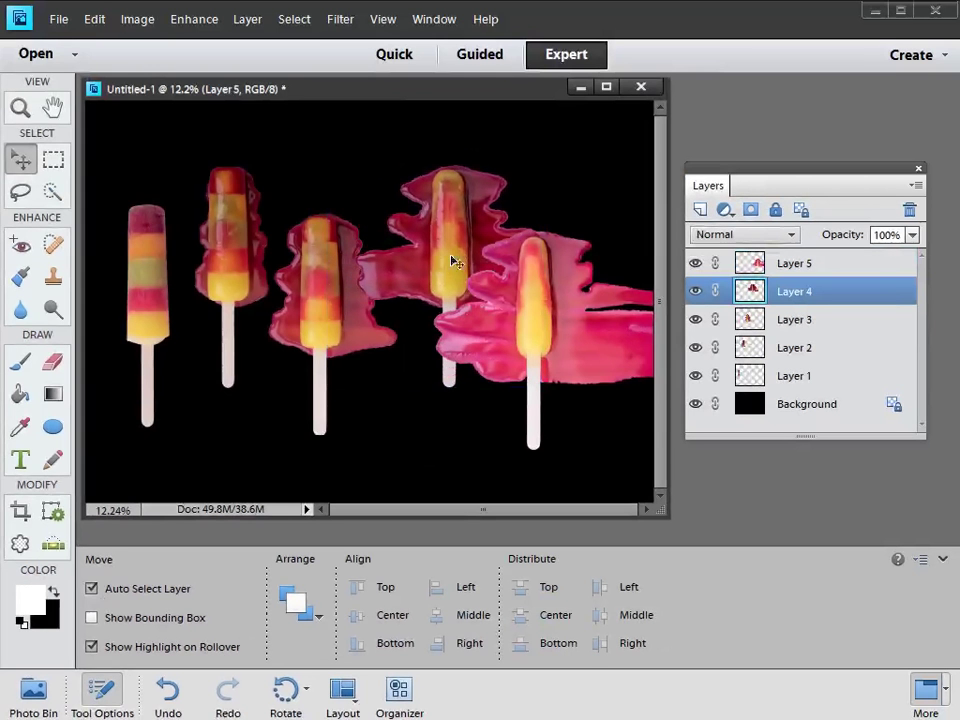
{"action": "left_click_drag", "start_coordinate": [317, 304], "coordinate": [354, 321]}
{"action": "left_click_drag", "start_coordinate": [236, 264], "coordinate": [278, 265]}
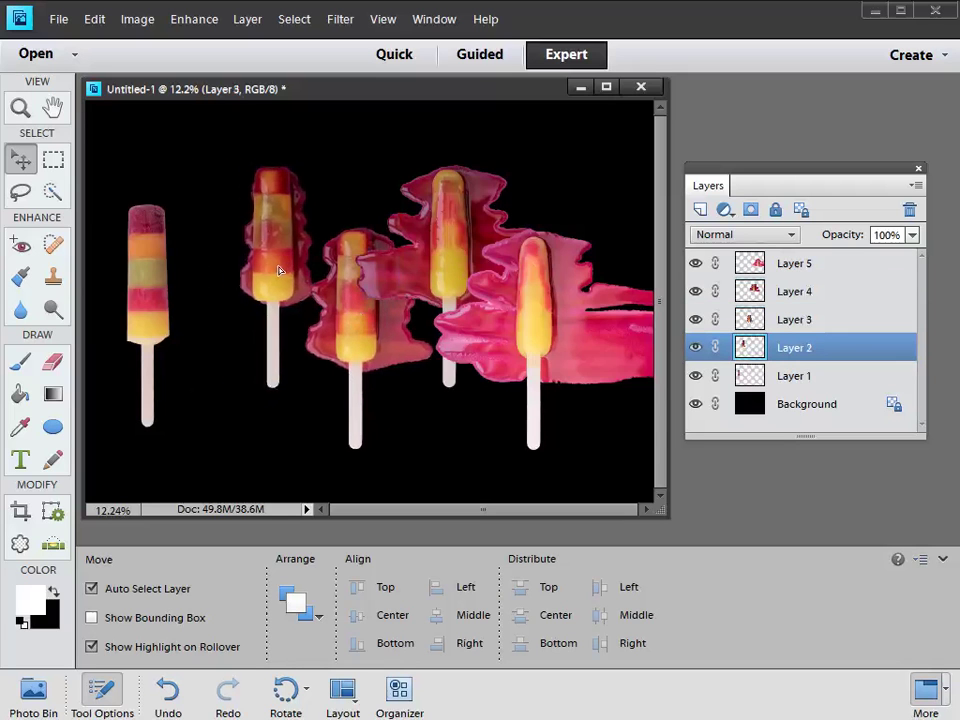
{"action": "left_click_drag", "start_coordinate": [160, 293], "coordinate": [203, 286]}
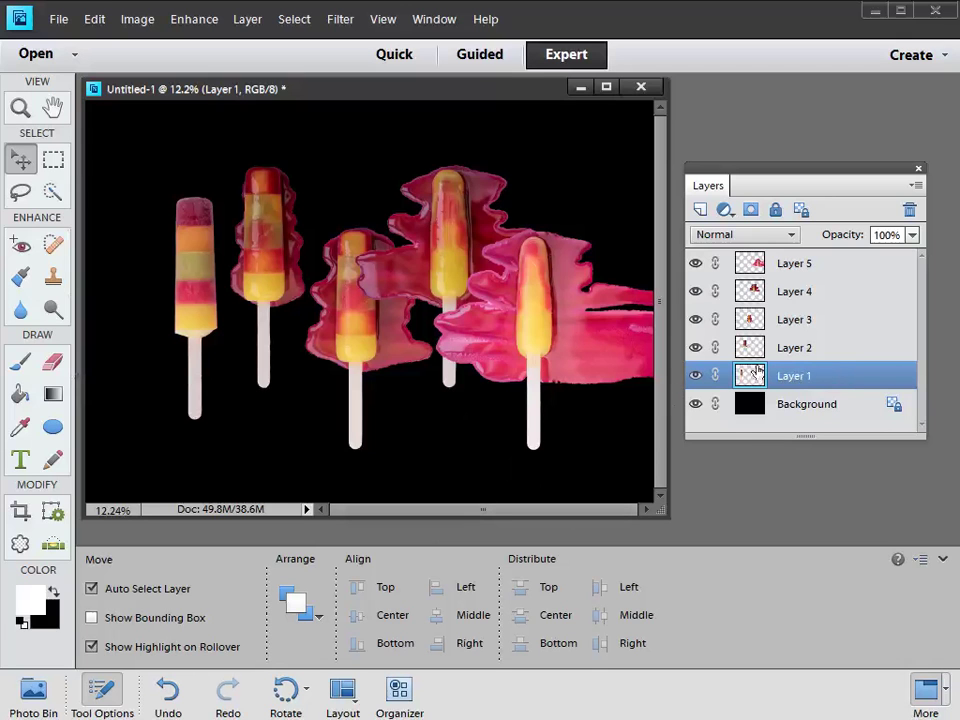
Select Layers 1–5 and scale them together to about 113% with Free Transform.
{"action": "left_click", "coordinate": [822, 264], "text": "shift"}
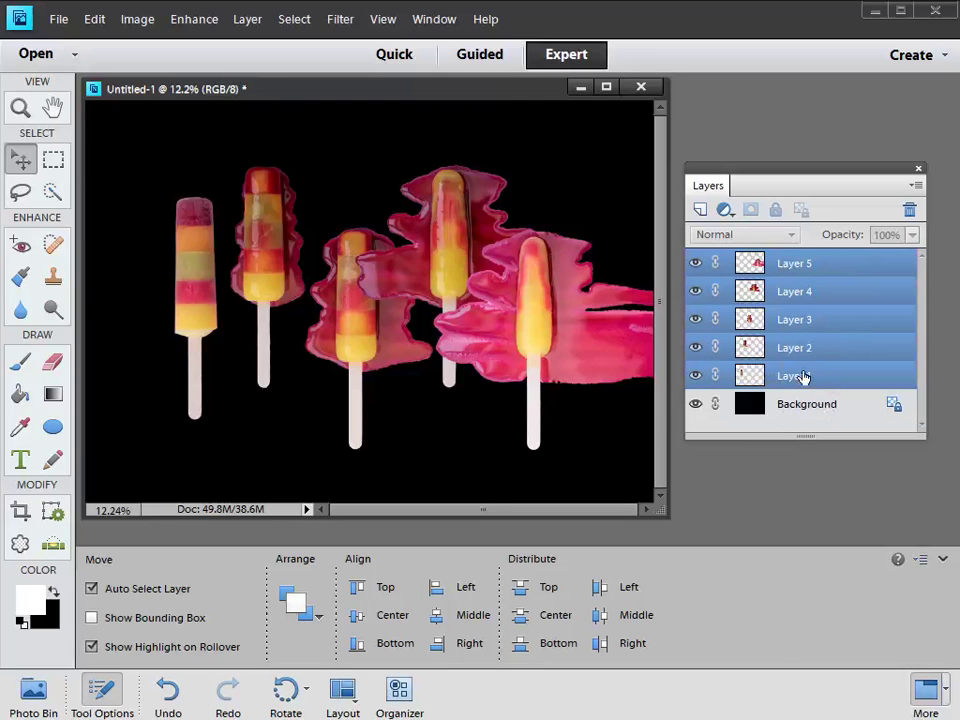
{"action": "key", "text": "ctrl+t"}
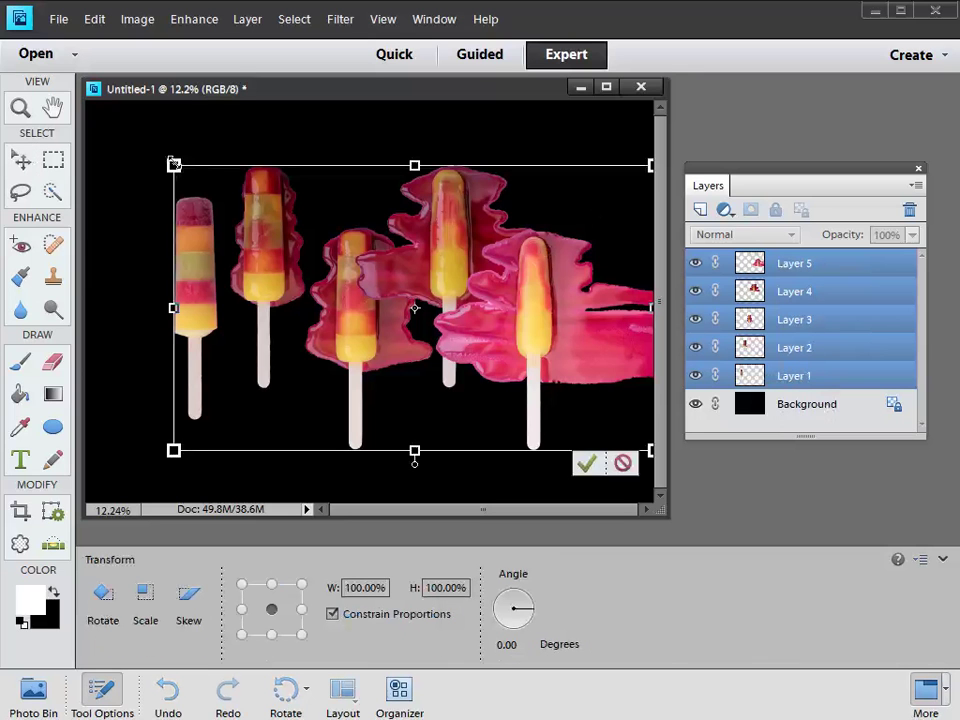
{"action": "left_click_drag", "start_coordinate": [174, 165], "coordinate": [114, 130]}
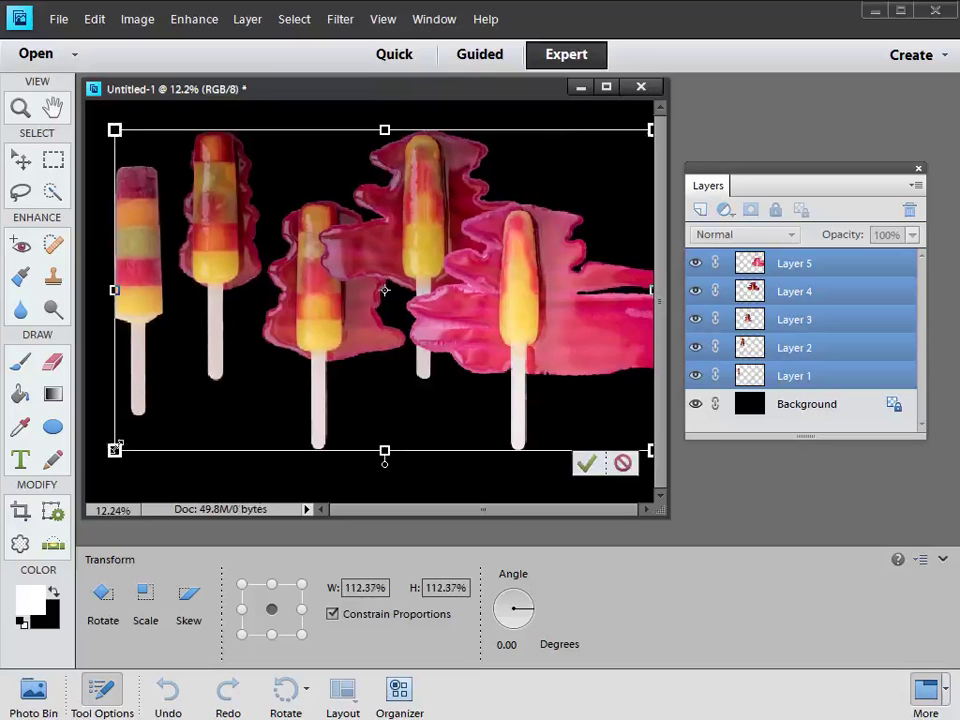
{"action": "left_click_drag", "start_coordinate": [114, 450], "coordinate": [110, 453]}
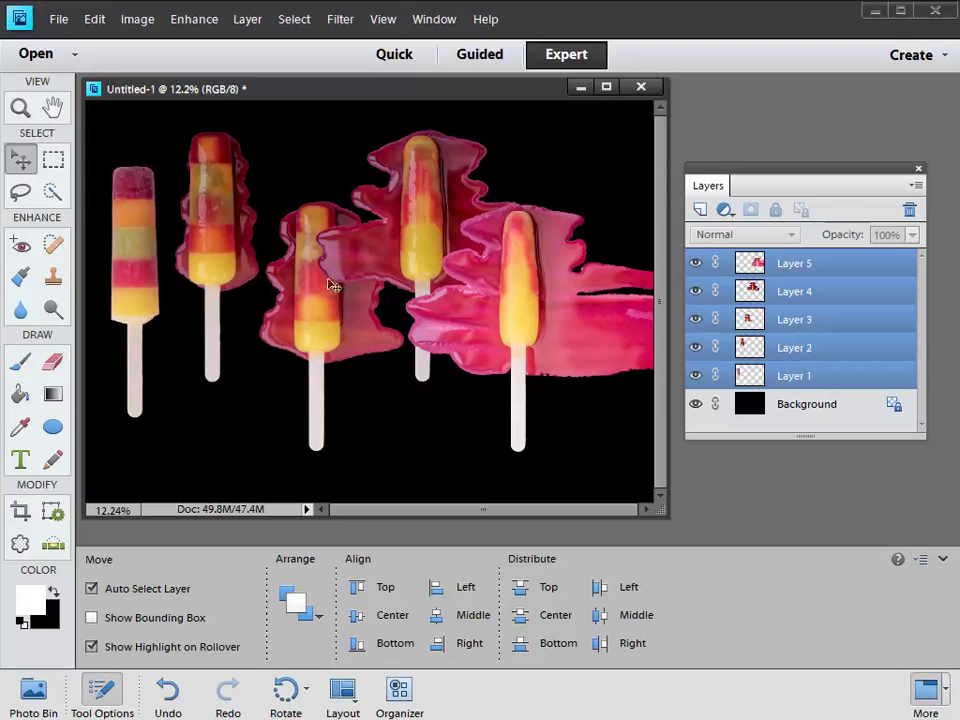
Select only Layer 5 and drag its lolly and puddle slightly down.
{"action": "left_click", "coordinate": [816, 263]}
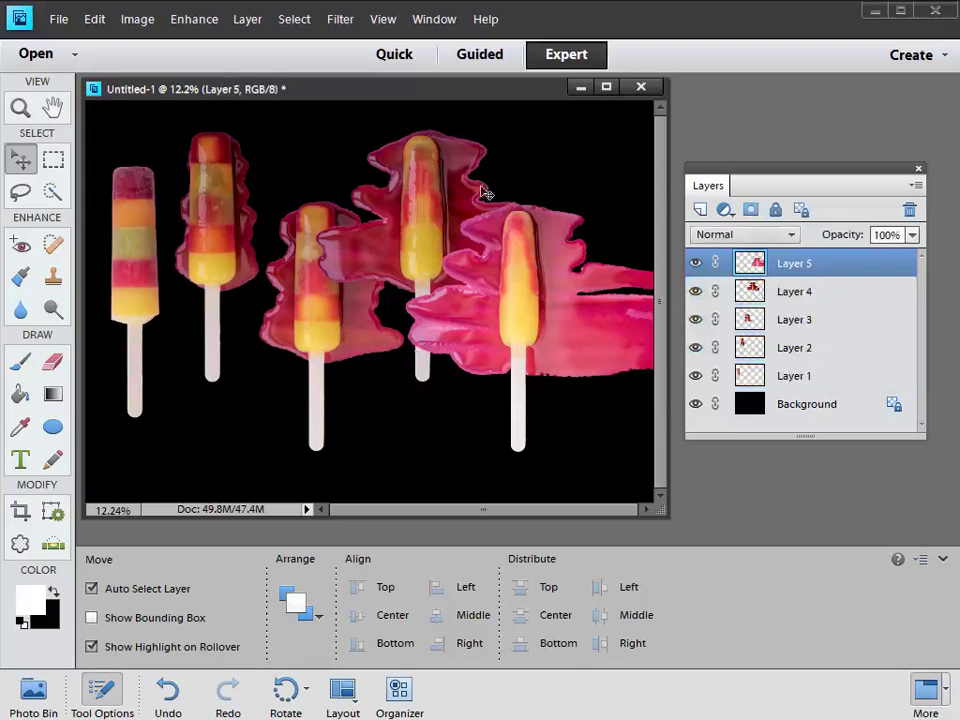
{"action": "mouse_move", "coordinate": [505, 293]}
{"action": "left_mouse_down"}
{"action": "mouse_move", "coordinate": [519, 336]}
{"action": "mouse_move", "coordinate": [511, 309]}
{"action": "left_mouse_up"}
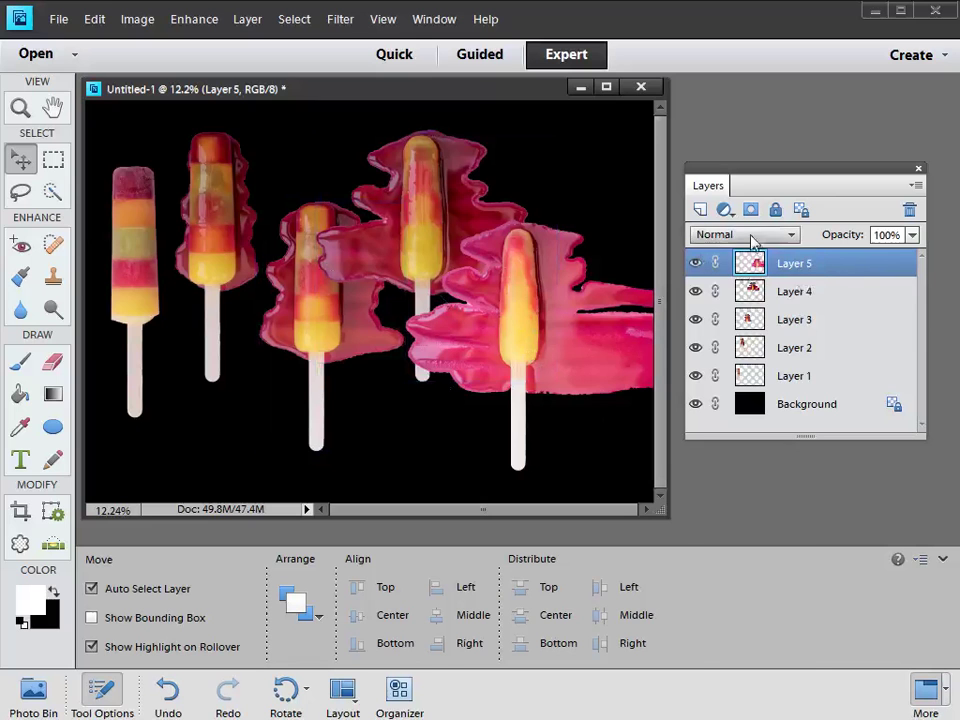
Set both Layer 5 and Layer 4 to the Screen blend mode.
{"action": "left_click", "coordinate": [752, 236]}
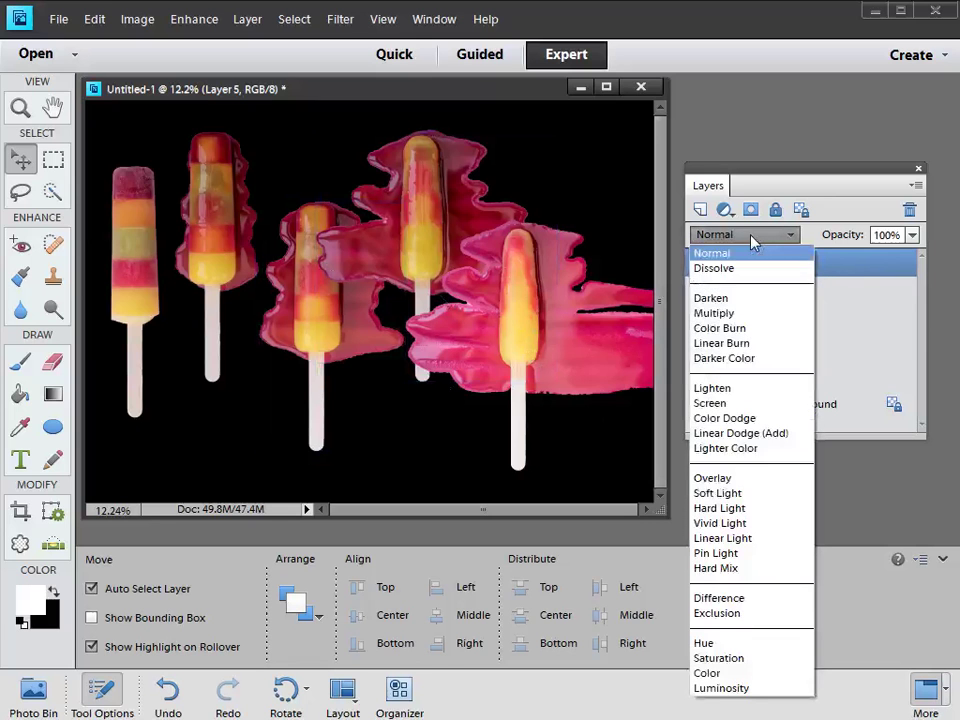
{"action": "left_click", "coordinate": [745, 404]}
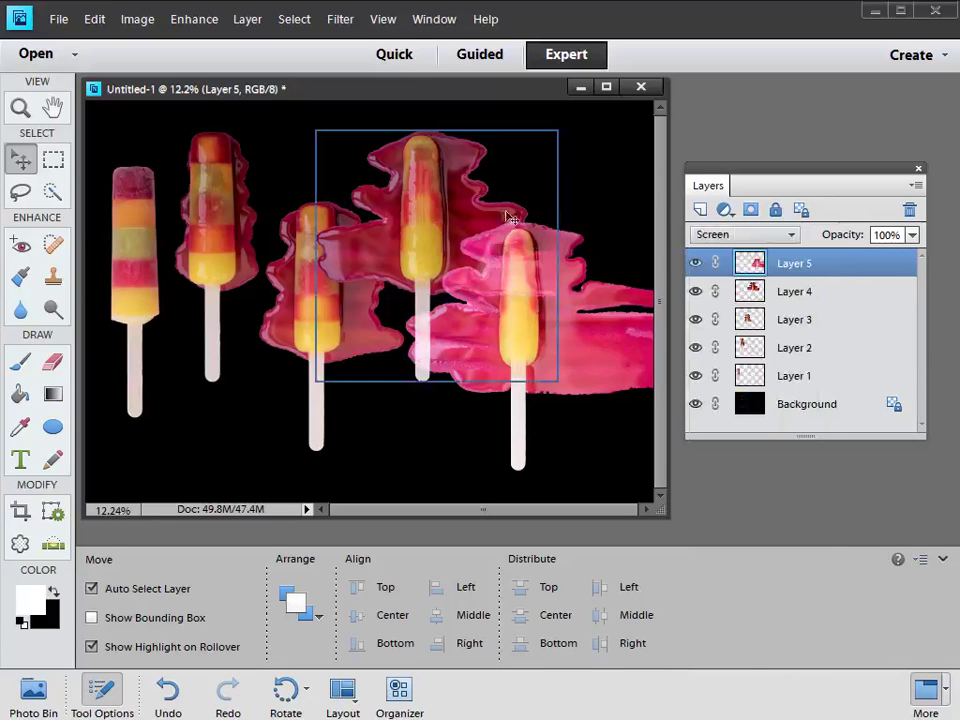
{"action": "left_click", "coordinate": [826, 293]}
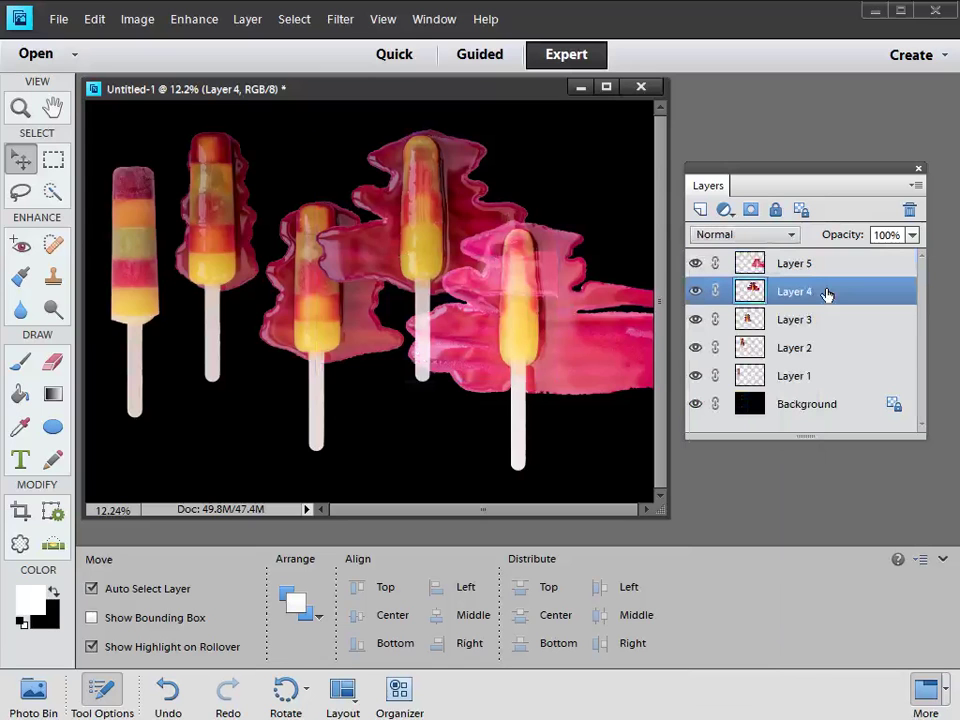
{"action": "left_click", "coordinate": [775, 237]}
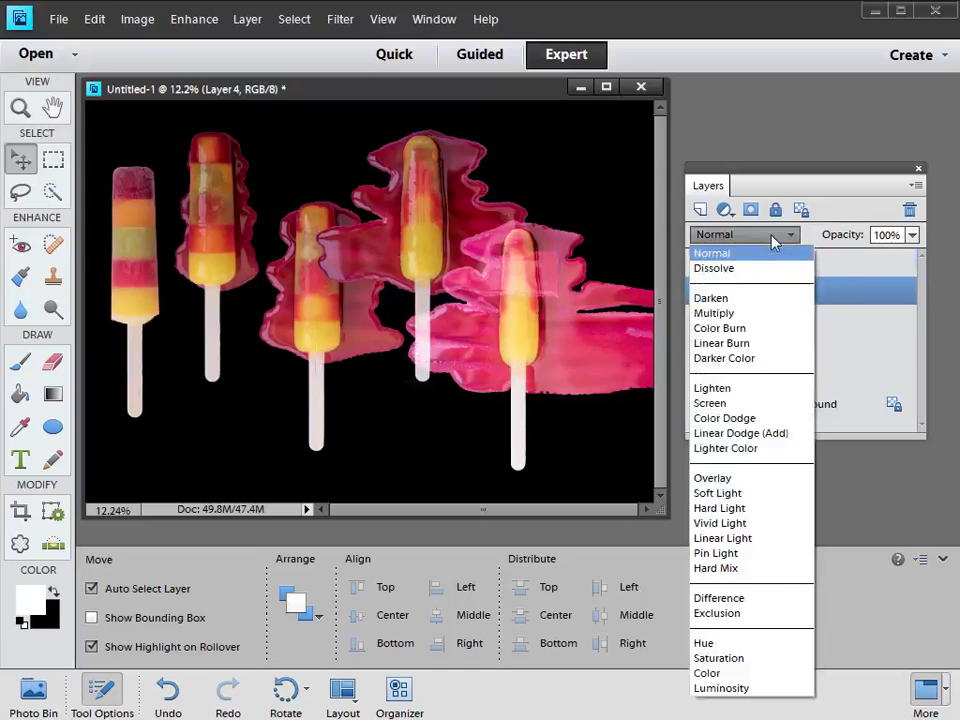
{"action": "left_click", "coordinate": [752, 403]}
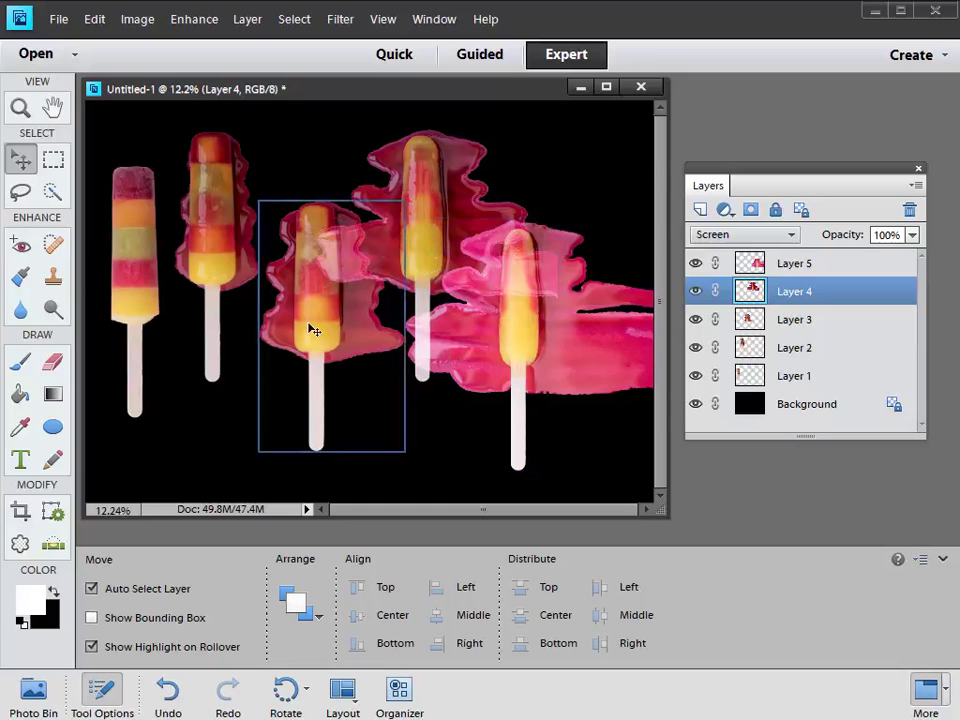
Turn off Auto Select Layer, add a layer mask to Layer 5, and choose the Brush tool.
{"action": "left_click", "coordinate": [91, 590]}
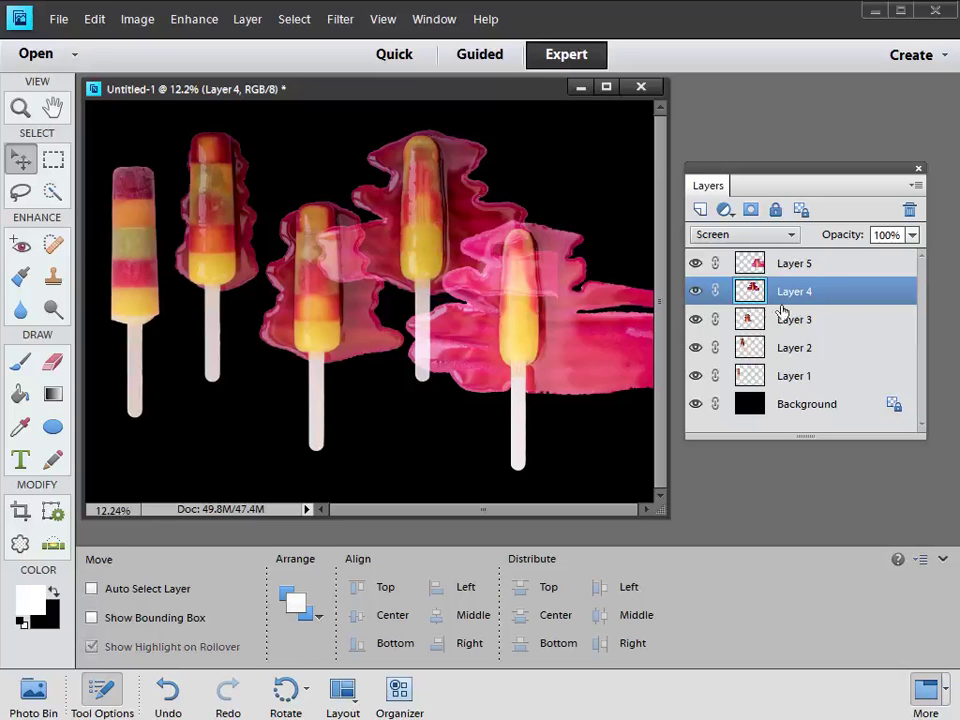
{"action": "left_click", "coordinate": [810, 268]}
{"action": "left_click", "coordinate": [812, 292]}
{"action": "left_click", "coordinate": [812, 265]}
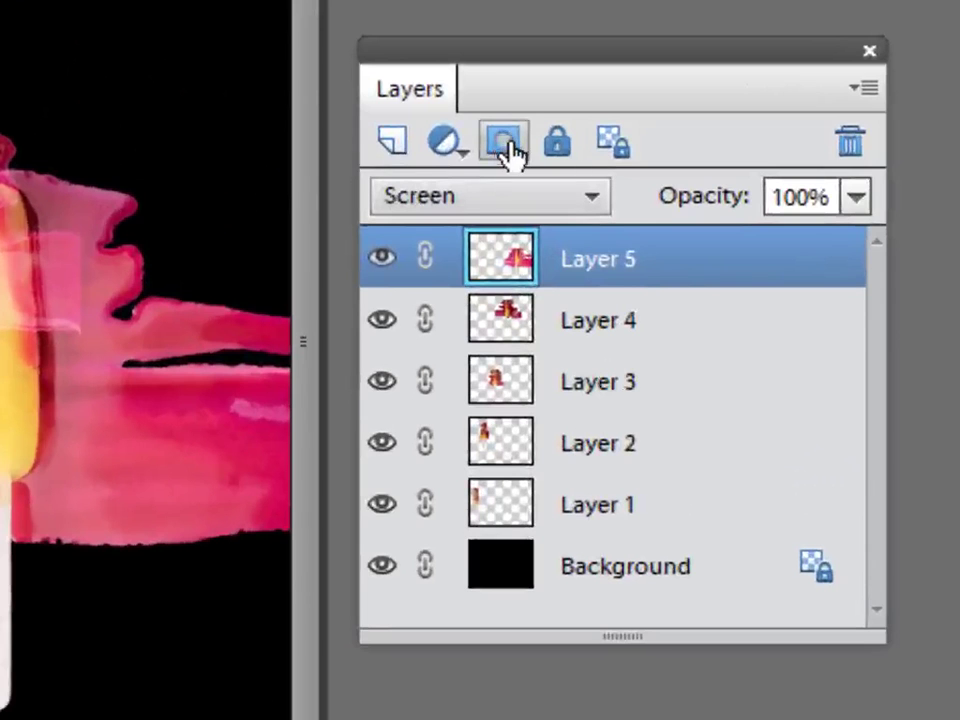
{"action": "left_click", "coordinate": [505, 145]}
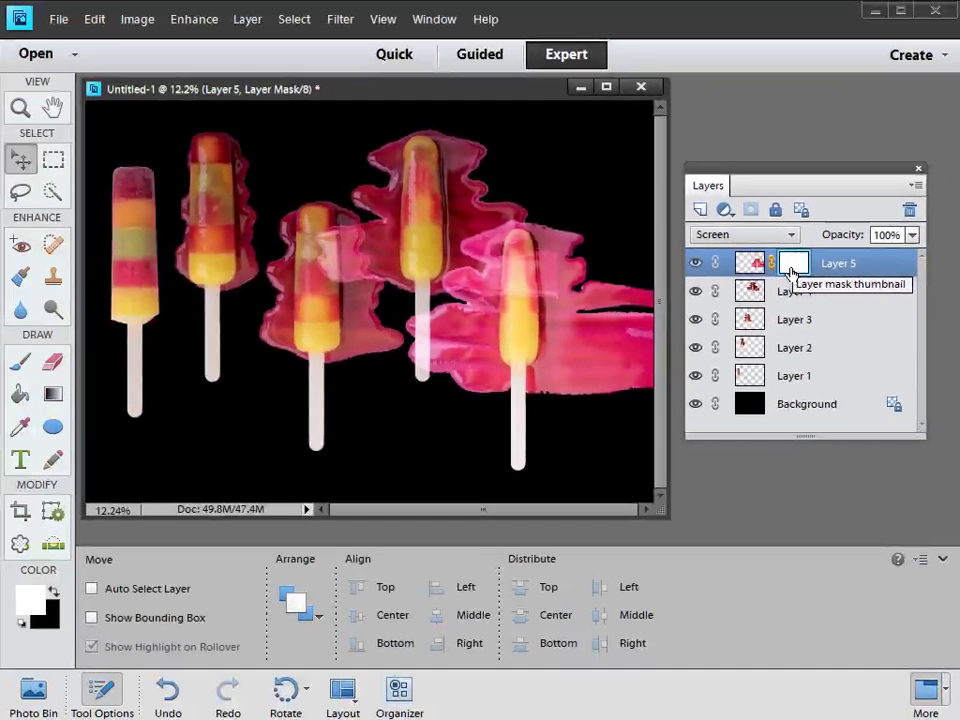
{"action": "left_click", "coordinate": [21, 363]}
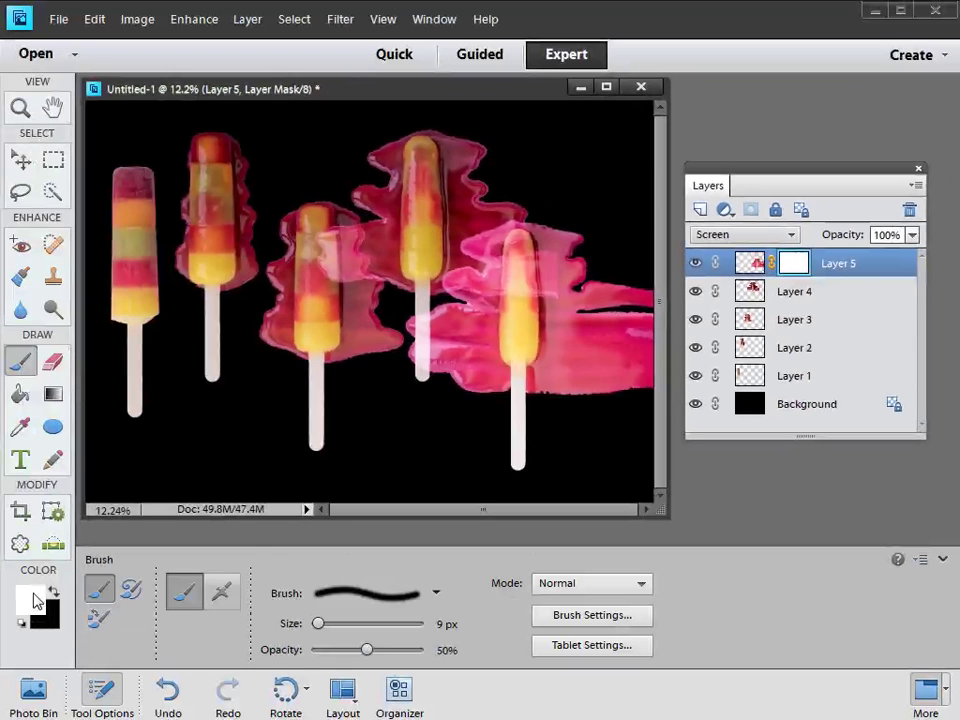
Set black as the paint colour, resize the brush, and zoom in on the overlapping puddles.
{"action": "key", "text": "x"}
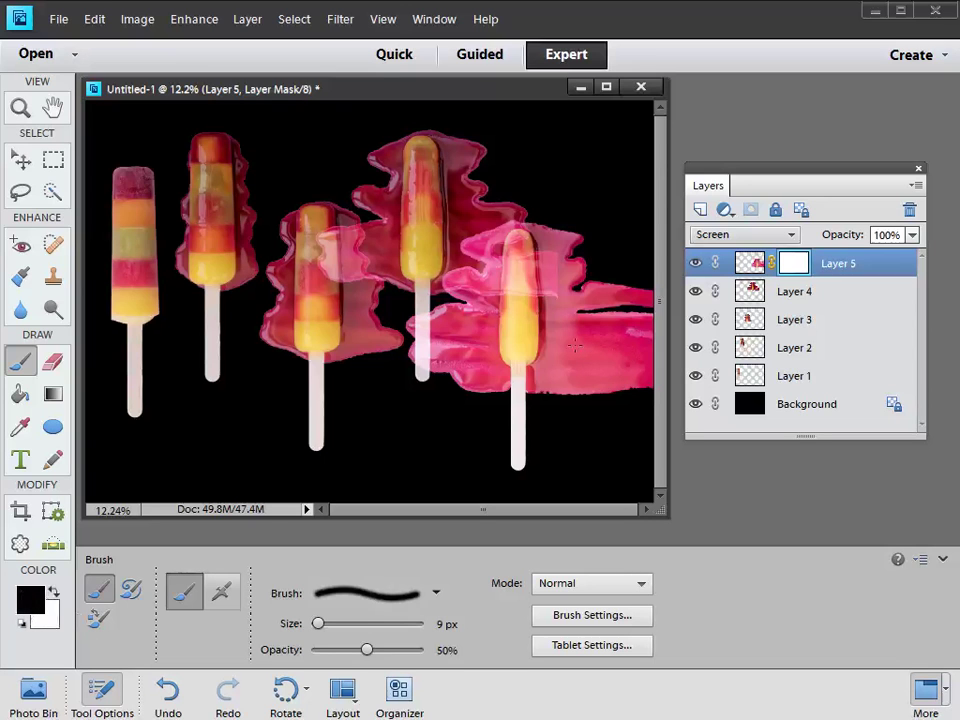
{"action": "key", "text": "bracketright"}
{"action": "key", "text": "bracketright"}
{"action": "key", "text": "bracketright"}
{"action": "key", "text": "bracketright"}
{"action": "key", "text": "bracketright"}
{"action": "key", "text": "bracketright"}
{"action": "key", "text": "bracketright"}
{"action": "key", "text": "bracketright"}
{"action": "key", "text": "bracketright"}
{"action": "key", "text": "bracketright"}
{"action": "key", "text": "bracketright"}
{"action": "key", "text": "bracketright"}
{"action": "key", "text": "bracketright"}
{"action": "key", "text": "bracketright"}
{"action": "key", "text": "bracketright"}
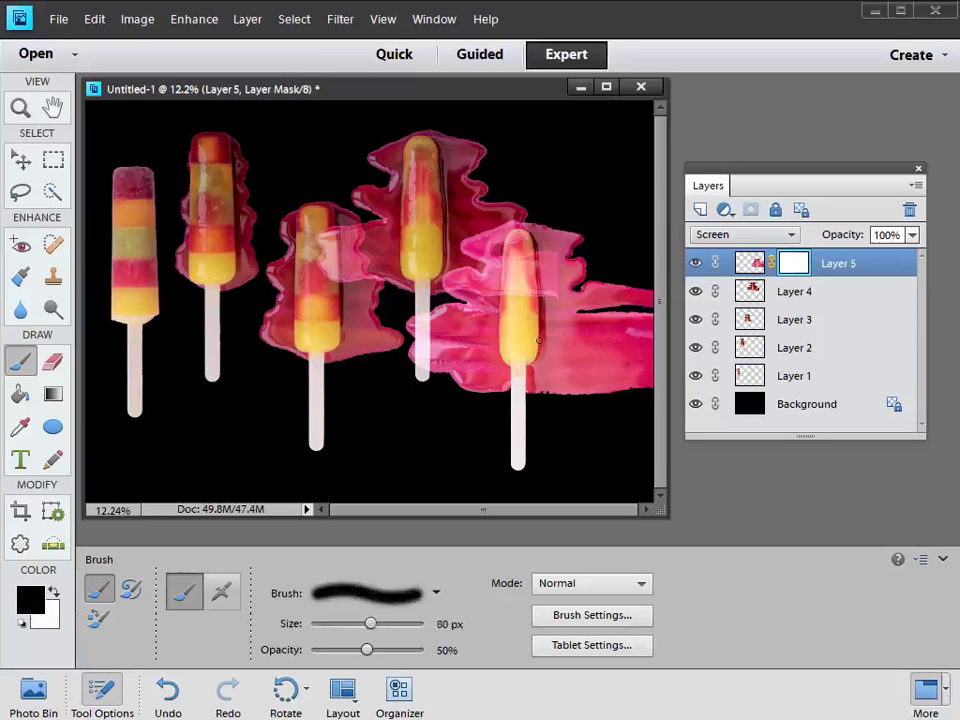
{"action": "key", "text": "bracketright"}
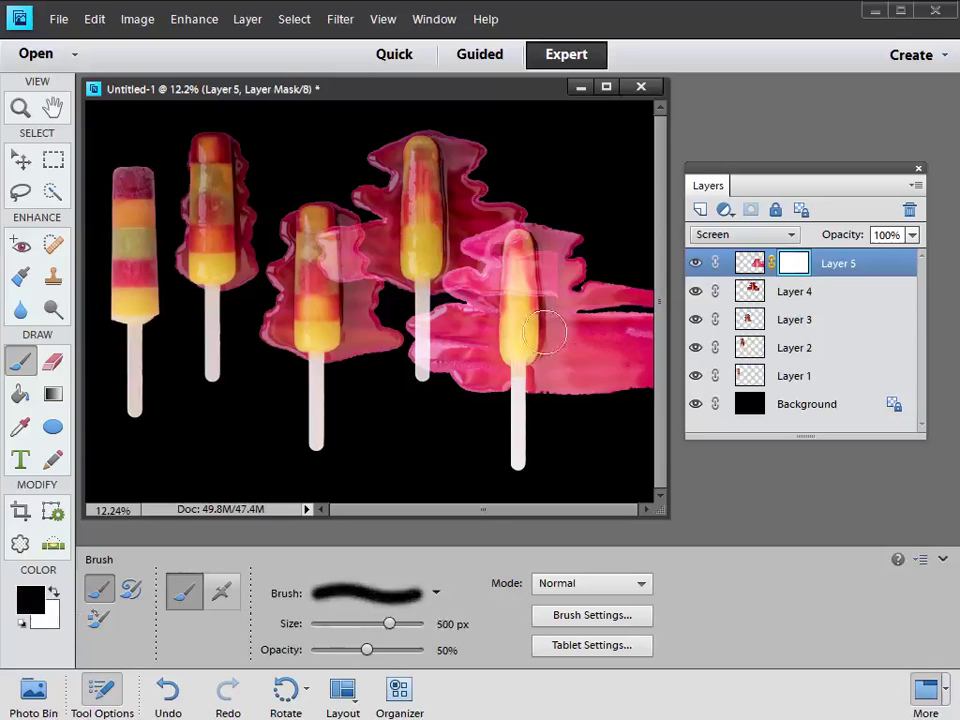
{"action": "key", "text": "bracketleft"}
{"action": "key", "text": "bracketleft"}
{"action": "key", "text": "bracketleft"}
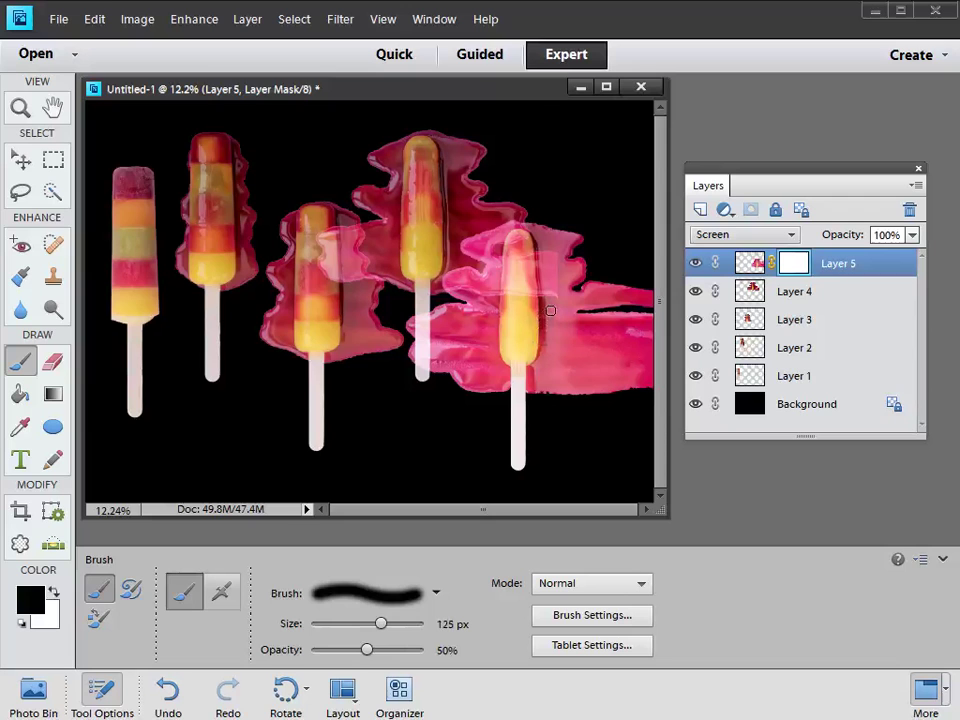
{"action": "key", "text": "ctrl+z"}
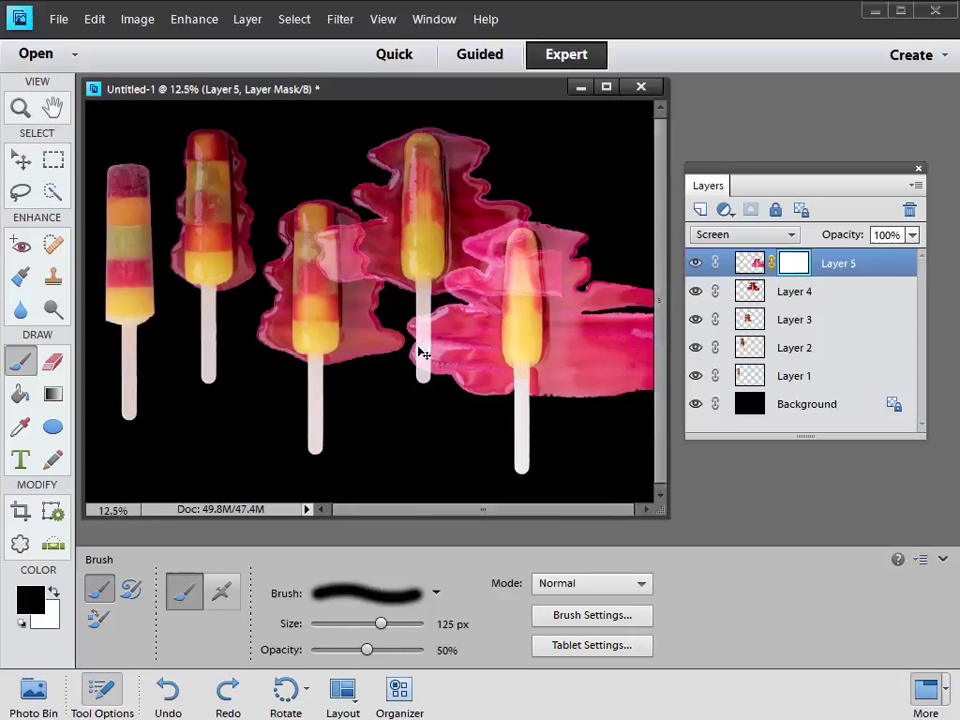
{"action": "key", "text": "ctrl+equal"}
{"action": "key", "text": "ctrl+equal"}
{"action": "key", "text": "ctrl+equal"}
{"action": "left_click_drag", "start_coordinate": [512, 337], "coordinate": [302, 296]}
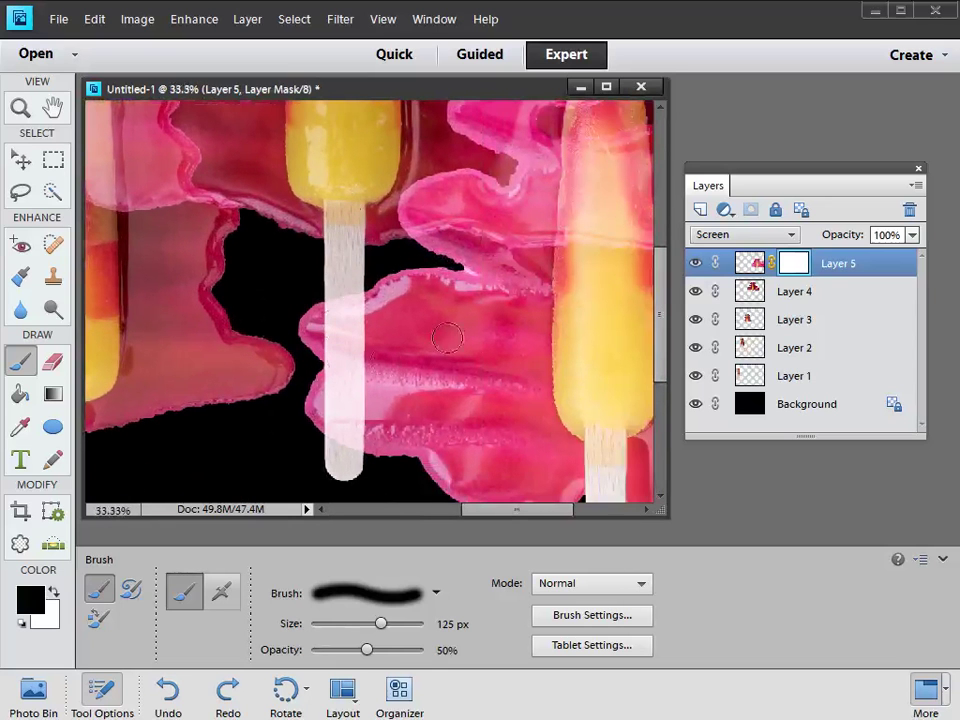
Paint black on Layer 5's mask over the lolly stick, then restore its edges with white.
{"action": "left_click_drag", "start_coordinate": [352, 250], "coordinate": [325, 295]}
{"action": "mouse_move", "coordinate": [338, 350]}
{"action": "left_mouse_down"}
{"action": "mouse_move", "coordinate": [340, 280]}
{"action": "mouse_move", "coordinate": [349, 396]}
{"action": "mouse_move", "coordinate": [341, 456]}
{"action": "mouse_move", "coordinate": [349, 264]}
{"action": "left_mouse_up"}
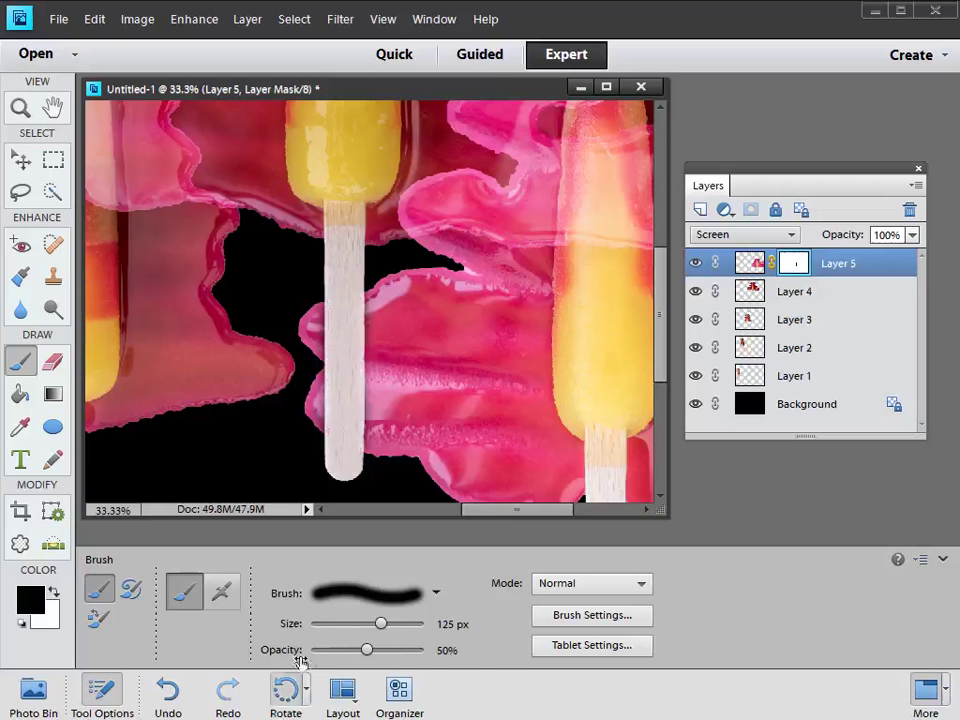
{"action": "mouse_move", "coordinate": [335, 282]}
{"action": "left_mouse_down"}
{"action": "mouse_move", "coordinate": [349, 323]}
{"action": "mouse_move", "coordinate": [349, 289]}
{"action": "mouse_move", "coordinate": [345, 452]}
{"action": "mouse_move", "coordinate": [390, 390]}
{"action": "mouse_move", "coordinate": [349, 426]}
{"action": "mouse_move", "coordinate": [384, 399]}
{"action": "mouse_move", "coordinate": [430, 427]}
{"action": "left_mouse_up"}
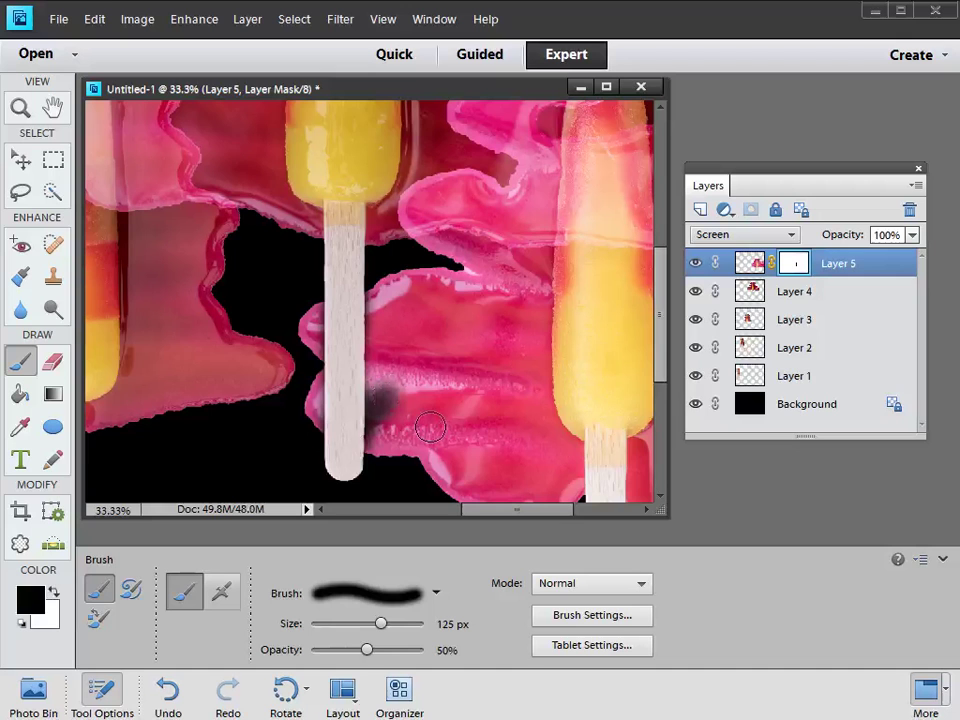
{"action": "key", "text": "x"}
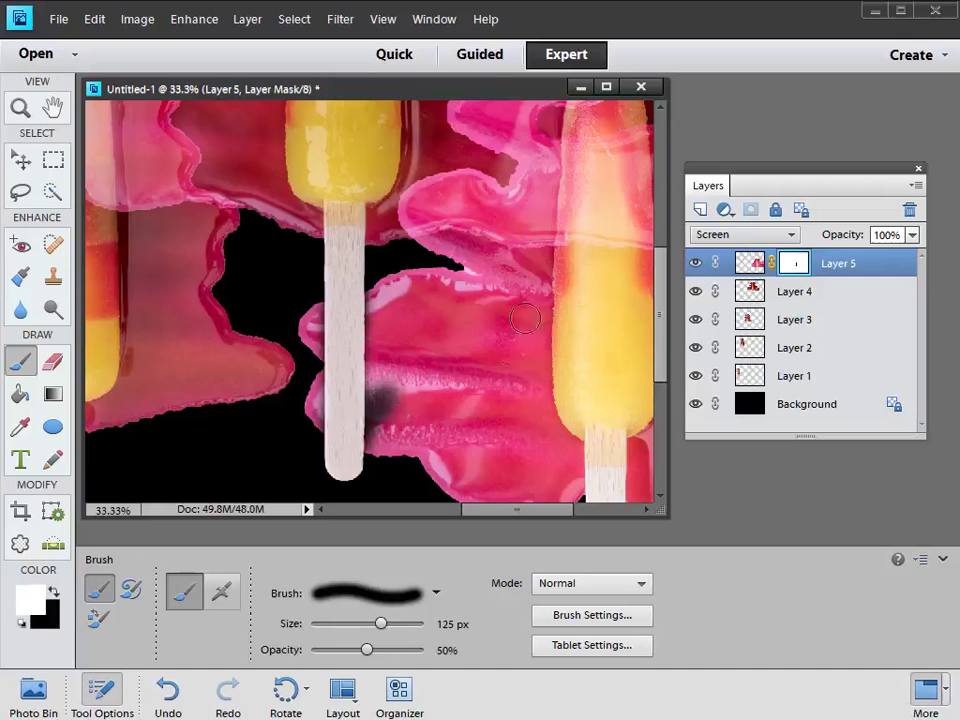
{"action": "mouse_move", "coordinate": [411, 396]}
{"action": "left_mouse_down"}
{"action": "mouse_move", "coordinate": [395, 410]}
{"action": "mouse_move", "coordinate": [368, 405]}
{"action": "mouse_move", "coordinate": [386, 394]}
{"action": "mouse_move", "coordinate": [382, 438]}
{"action": "mouse_move", "coordinate": [385, 298]}
{"action": "mouse_move", "coordinate": [378, 315]}
{"action": "mouse_move", "coordinate": [392, 452]}
{"action": "left_mouse_up"}
{"action": "mouse_move", "coordinate": [306, 325]}
{"action": "left_mouse_down"}
{"action": "mouse_move", "coordinate": [300, 313]}
{"action": "mouse_move", "coordinate": [319, 394]}
{"action": "left_mouse_up"}
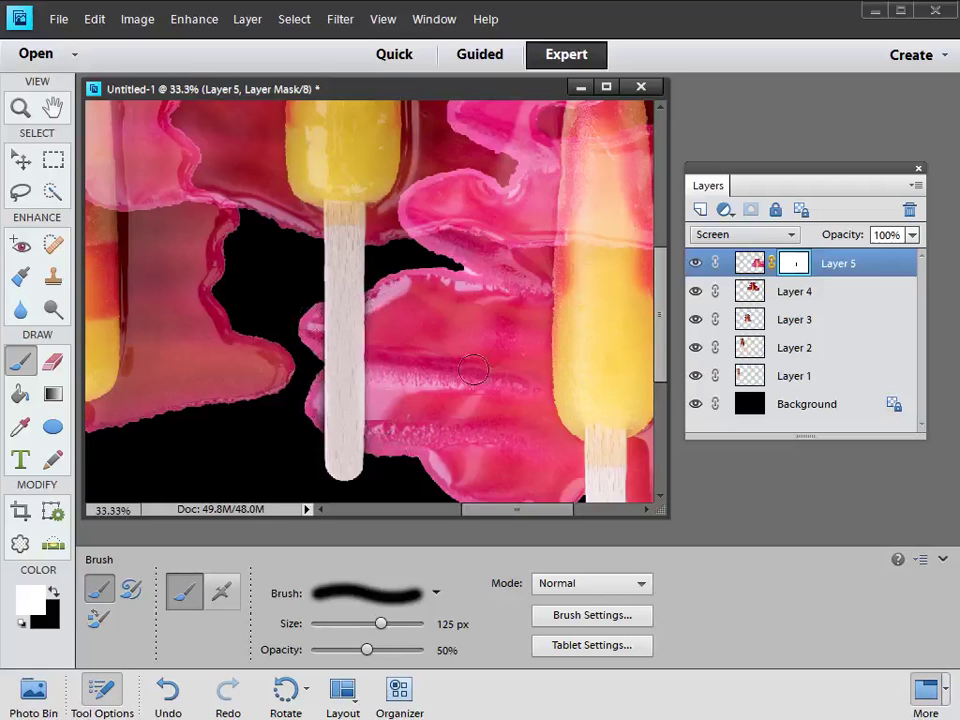
{"action": "left_click_drag", "start_coordinate": [458, 260], "coordinate": [350, 380]}
Add a layer mask to Layer 4 and paint black to fade its puddle over the lolly top.
{"action": "left_click", "coordinate": [800, 299]}
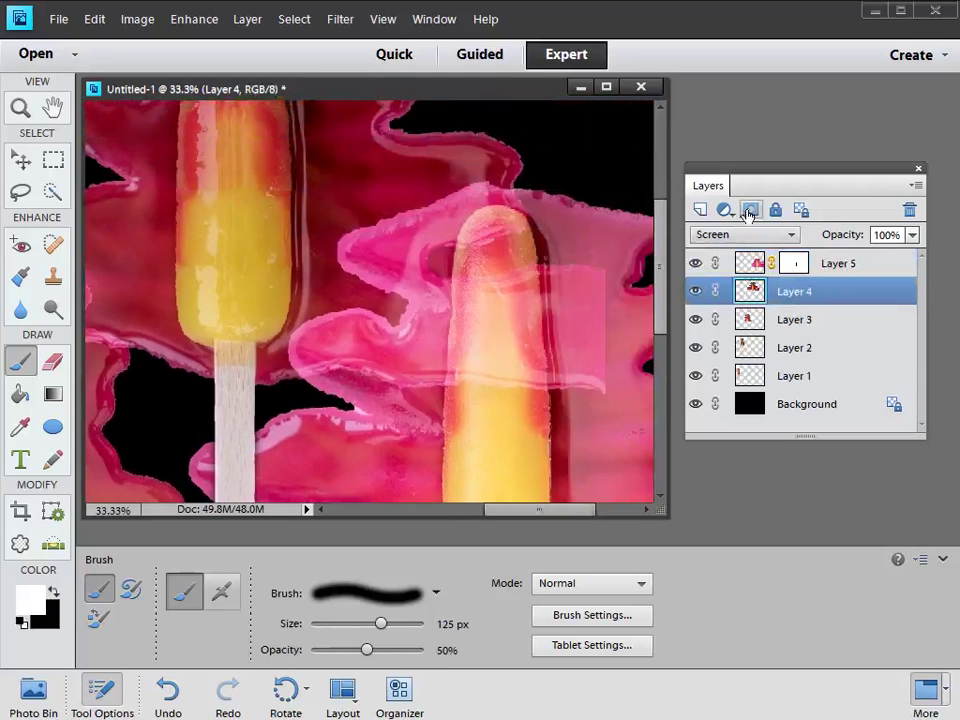
{"action": "left_click", "coordinate": [750, 211]}
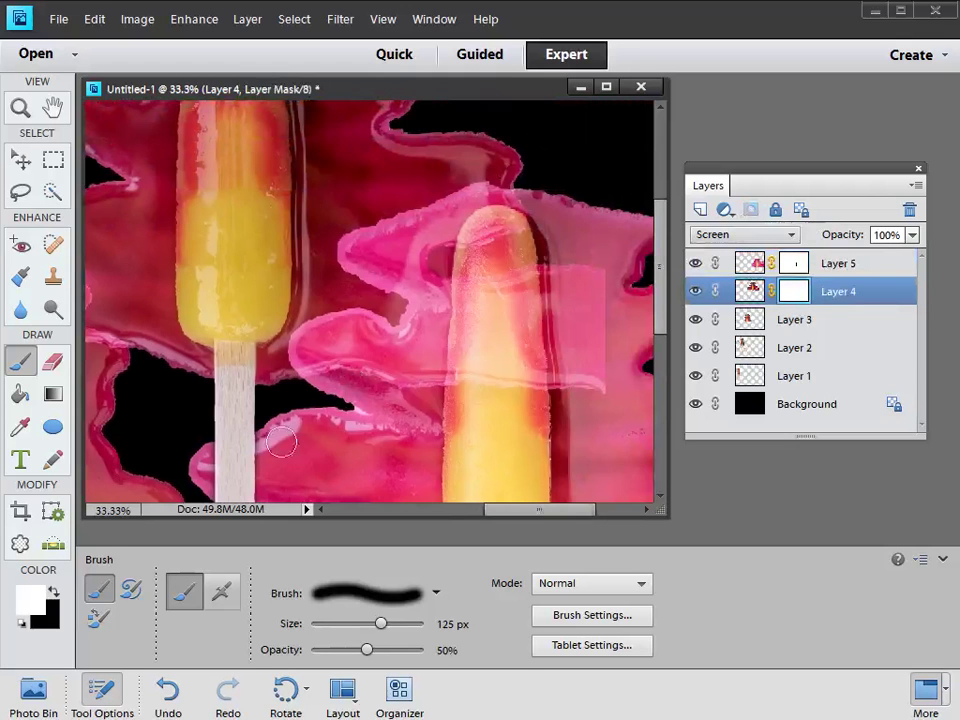
{"action": "left_click", "coordinate": [54, 594]}
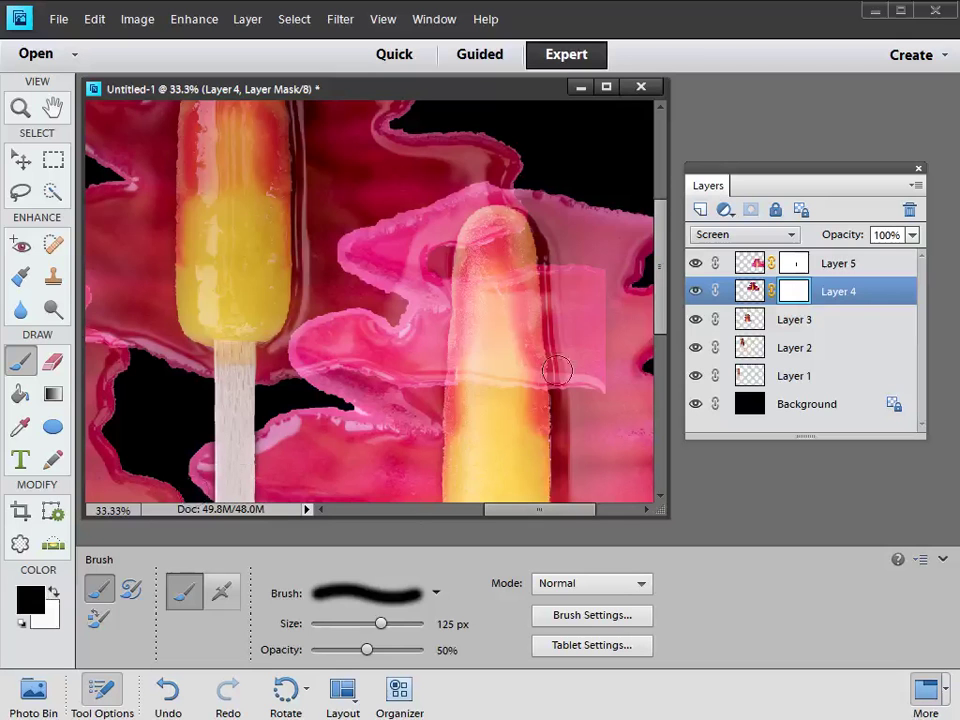
{"action": "mouse_move", "coordinate": [499, 285]}
{"action": "left_mouse_down"}
{"action": "mouse_move", "coordinate": [488, 313]}
{"action": "mouse_move", "coordinate": [482, 272]}
{"action": "mouse_move", "coordinate": [476, 299]}
{"action": "mouse_move", "coordinate": [477, 264]}
{"action": "mouse_move", "coordinate": [496, 243]}
{"action": "mouse_move", "coordinate": [486, 266]}
{"action": "mouse_move", "coordinate": [488, 243]}
{"action": "mouse_move", "coordinate": [471, 258]}
{"action": "mouse_move", "coordinate": [448, 399]}
{"action": "mouse_move", "coordinate": [466, 406]}
{"action": "mouse_move", "coordinate": [525, 333]}
{"action": "mouse_move", "coordinate": [524, 400]}
{"action": "mouse_move", "coordinate": [530, 349]}
{"action": "mouse_move", "coordinate": [509, 240]}
{"action": "mouse_move", "coordinate": [518, 258]}
{"action": "mouse_move", "coordinate": [514, 246]}
{"action": "mouse_move", "coordinate": [507, 350]}
{"action": "left_mouse_up"}
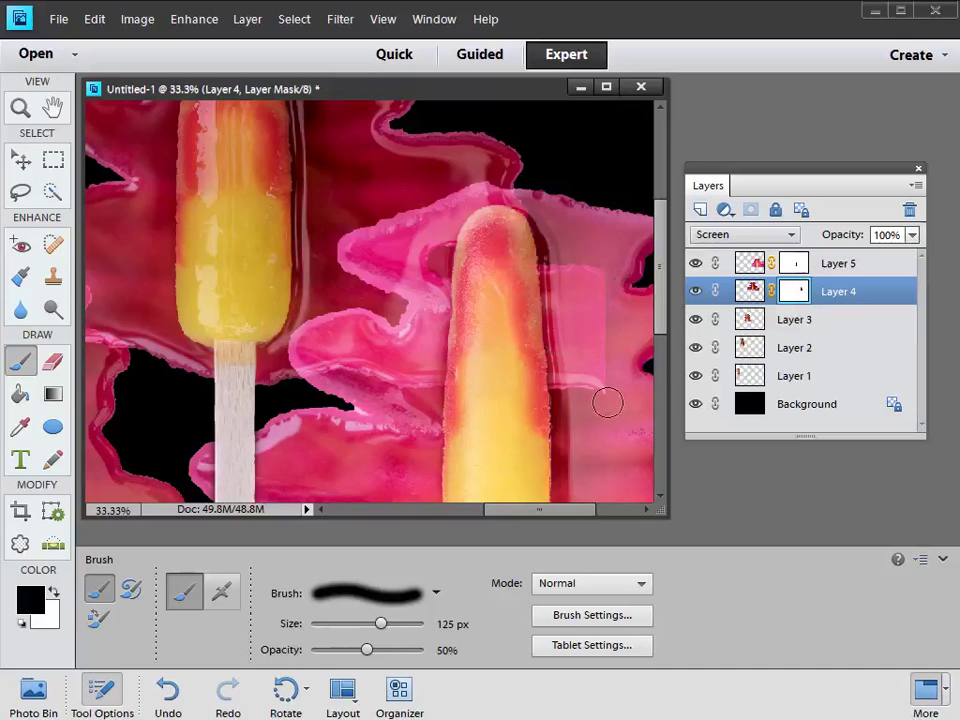
{"action": "left_click", "coordinate": [595, 268]}
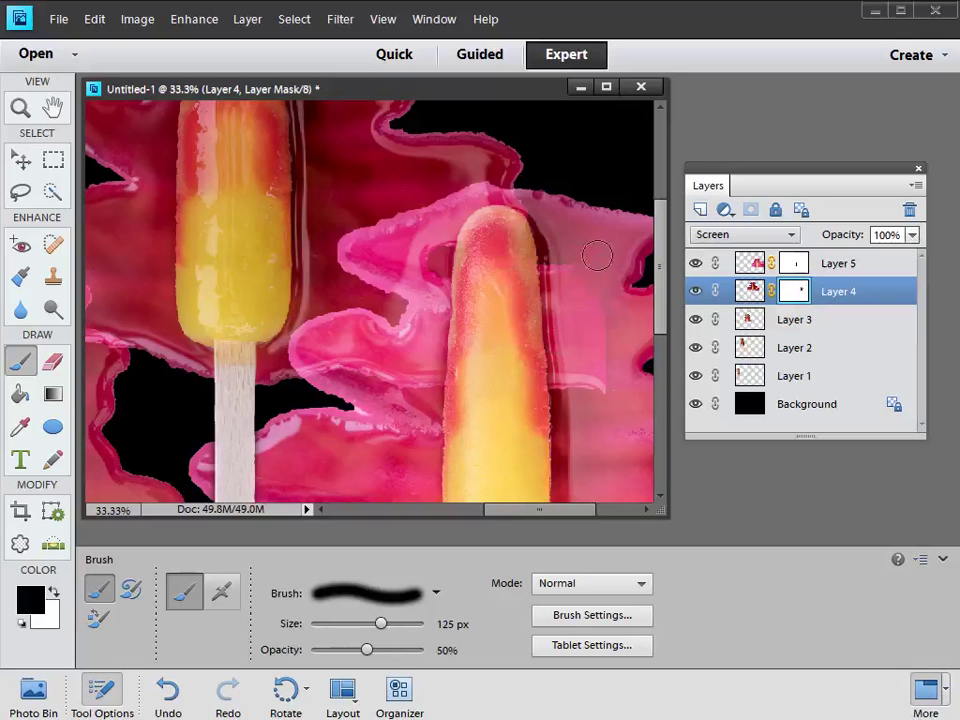
With a 50 px brush, mask Layer 4's puddle over the left lolly body and its edge.
{"action": "key", "text": "bracketleft"}
{"action": "key", "text": "bracketleft"}
{"action": "key", "text": "bracketleft"}
{"action": "key", "text": "bracketleft"}
{"action": "key", "text": "bracketleft"}
{"action": "key", "text": "bracketleft"}
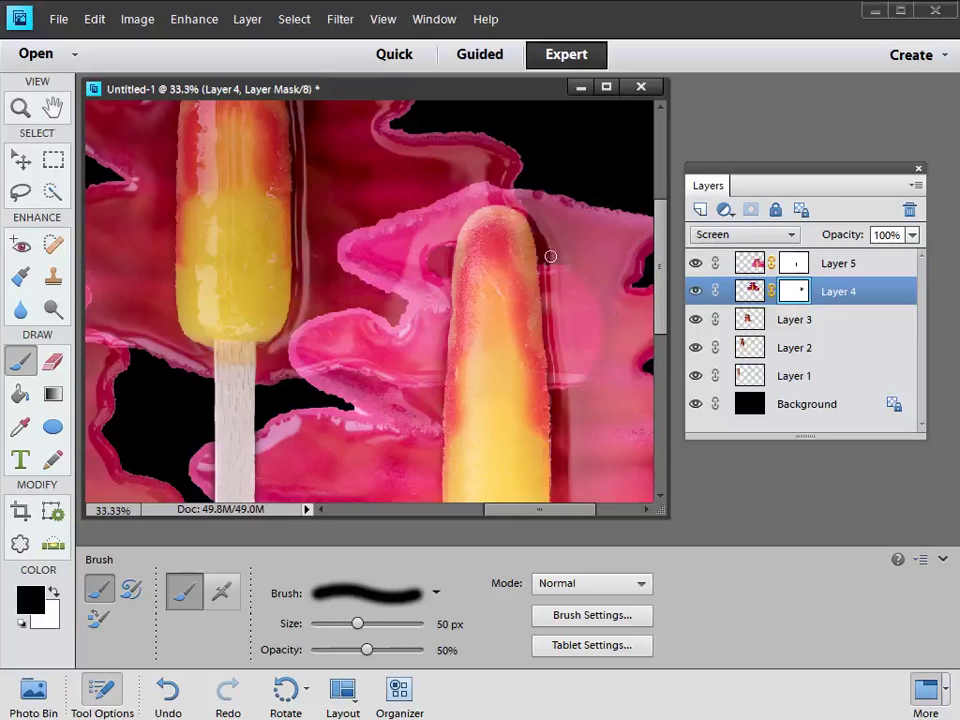
{"action": "left_click_drag", "start_coordinate": [300, 293], "coordinate": [414, 326]}
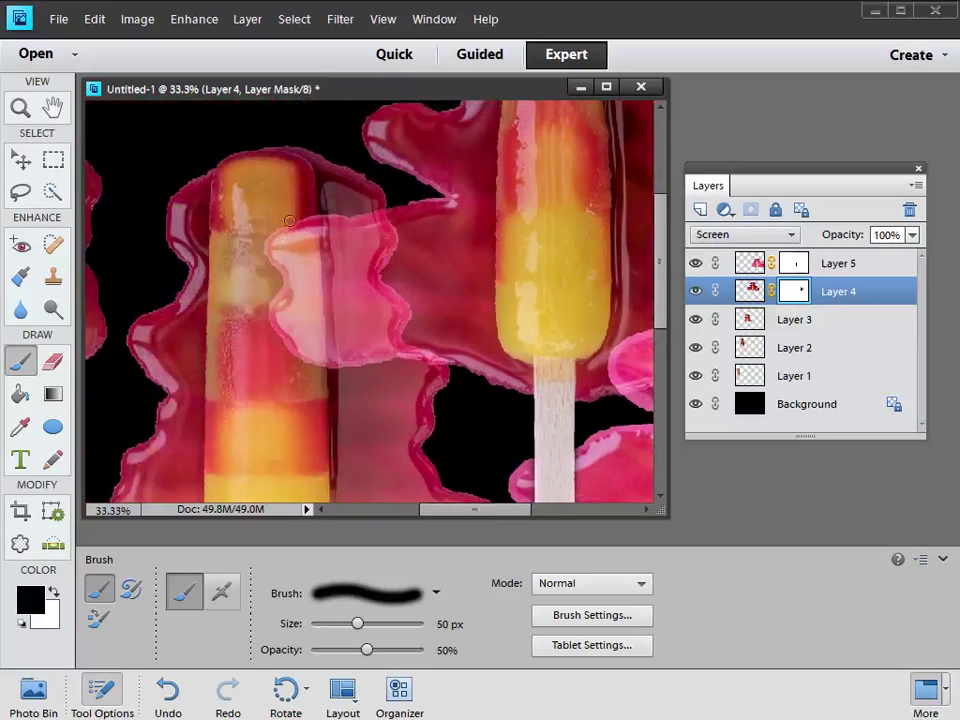
{"action": "mouse_move", "coordinate": [289, 222]}
{"action": "left_mouse_down"}
{"action": "mouse_move", "coordinate": [306, 335]}
{"action": "mouse_move", "coordinate": [274, 248]}
{"action": "mouse_move", "coordinate": [276, 221]}
{"action": "mouse_move", "coordinate": [278, 300]}
{"action": "mouse_move", "coordinate": [281, 211]}
{"action": "mouse_move", "coordinate": [267, 212]}
{"action": "mouse_move", "coordinate": [264, 251]}
{"action": "mouse_move", "coordinate": [287, 300]}
{"action": "mouse_move", "coordinate": [304, 222]}
{"action": "left_mouse_up"}
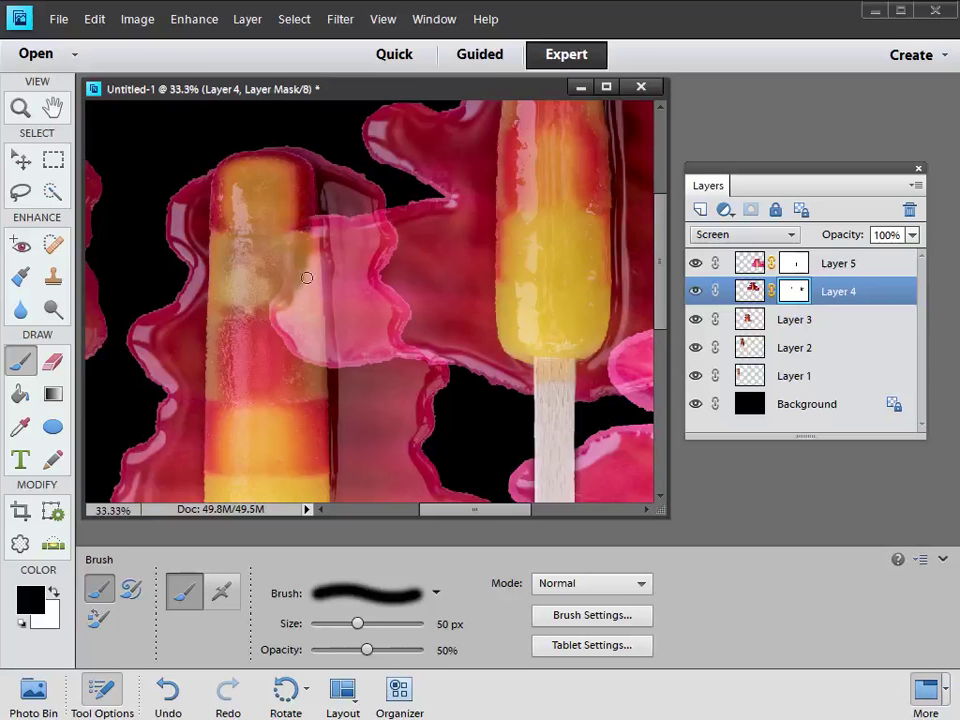
{"action": "left_click", "coordinate": [319, 378], "text": "shift"}
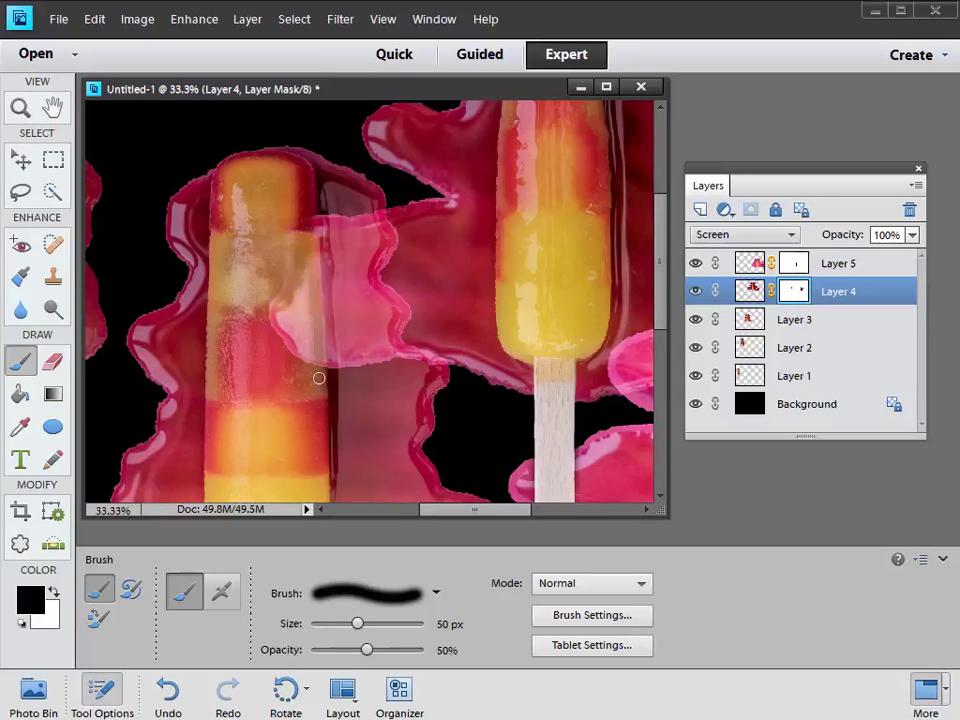
{"action": "left_click_drag", "start_coordinate": [317, 371], "coordinate": [304, 236]}
{"action": "mouse_move", "coordinate": [313, 347]}
{"action": "left_mouse_down"}
{"action": "mouse_move", "coordinate": [304, 239]}
{"action": "mouse_move", "coordinate": [291, 249]}
{"action": "mouse_move", "coordinate": [299, 370]}
{"action": "mouse_move", "coordinate": [295, 258]}
{"action": "mouse_move", "coordinate": [279, 270]}
{"action": "mouse_move", "coordinate": [269, 321]}
{"action": "mouse_move", "coordinate": [277, 357]}
{"action": "mouse_move", "coordinate": [293, 314]}
{"action": "mouse_move", "coordinate": [304, 377]}
{"action": "mouse_move", "coordinate": [305, 348]}
{"action": "mouse_move", "coordinate": [319, 368]}
{"action": "mouse_move", "coordinate": [311, 229]}
{"action": "mouse_move", "coordinate": [295, 343]}
{"action": "mouse_move", "coordinate": [303, 266]}
{"action": "left_mouse_up"}
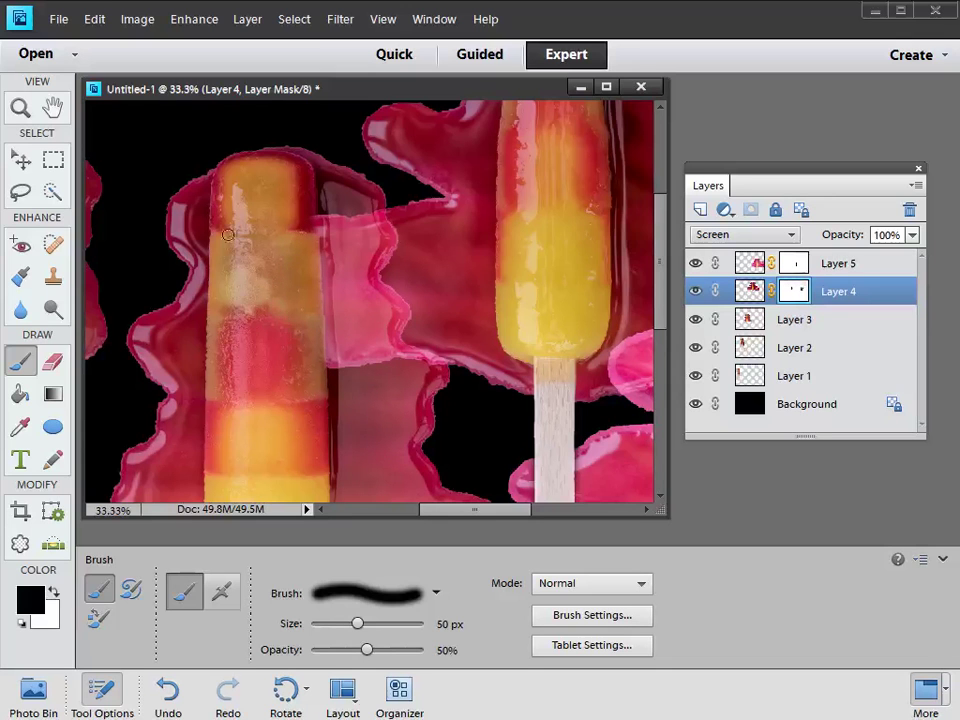
Fit the whole five-lolly image in the window using the Hand tool.
{"action": "left_click", "coordinate": [54, 108]}
{"action": "double_click", "coordinate": [56, 108]}
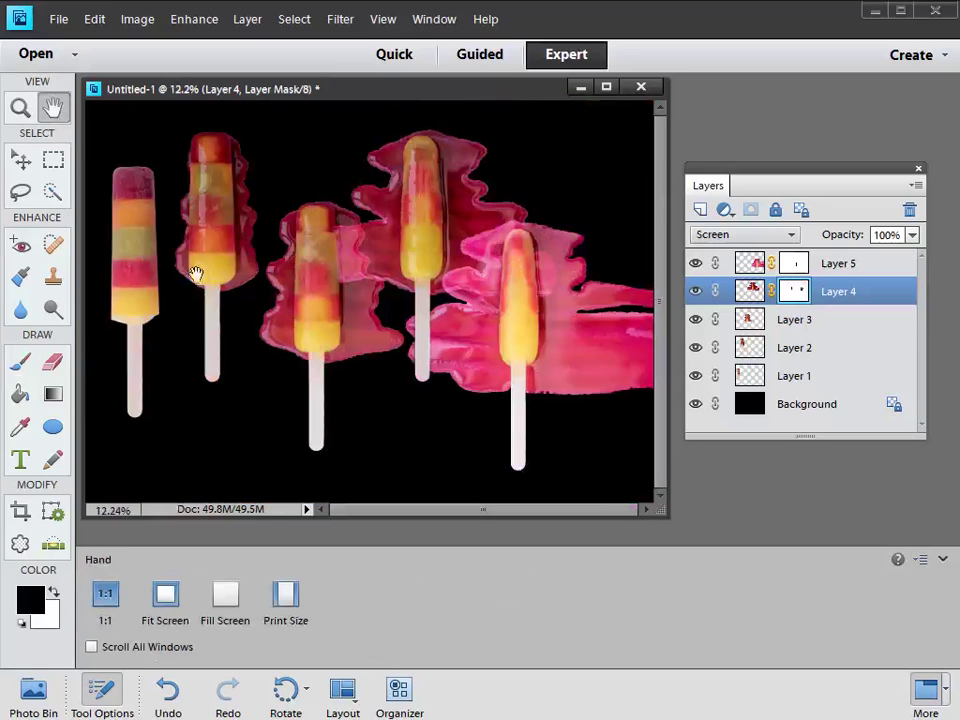